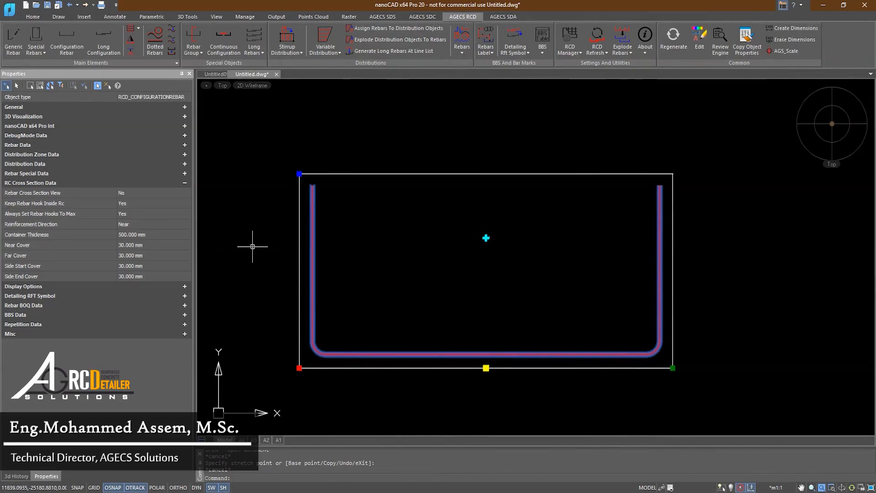
# Measure the height of the concrete section's side with a linear dimension, without placing it.
pyautogui.scroll(-1, 268, 258)
pyautogui.scroll(1, 277, 232)
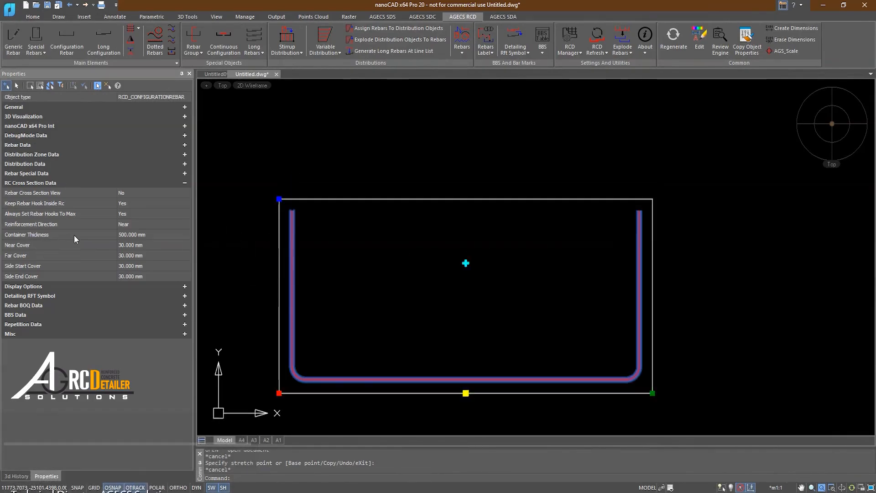
pyautogui.moveTo(318, 269); pyautogui.dragTo(316, 243, button='middle')
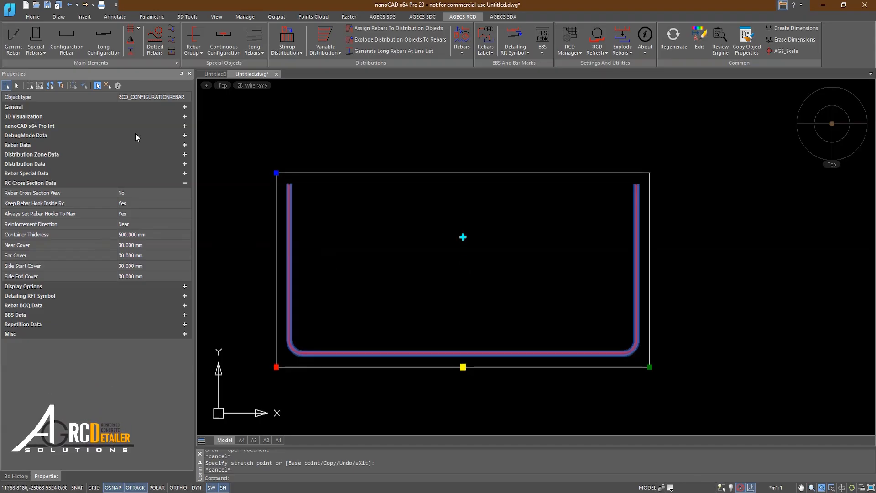
pyautogui.press('Escape')
pyautogui.write('d')
pyautogui.press('Return')
pyautogui.press('Return')
pyautogui.click(274, 363)
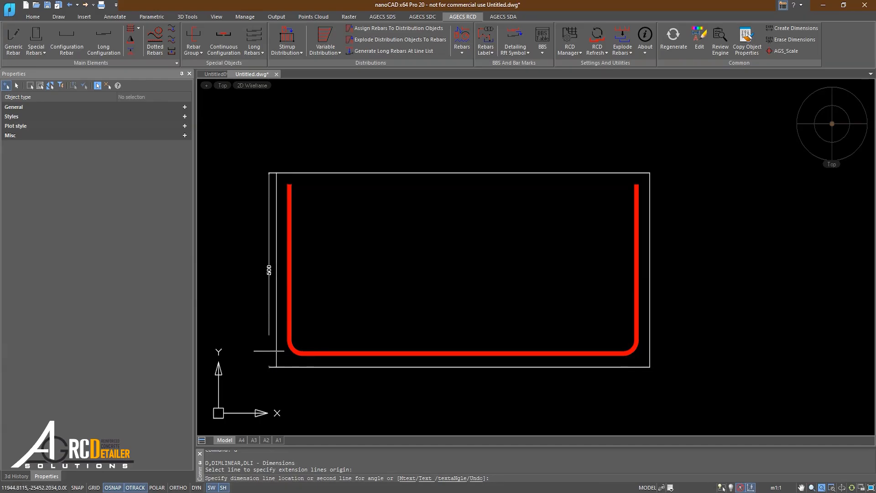
pyautogui.scroll(1, 272, 352)
pyautogui.moveTo(275, 352); pyautogui.dragTo(328, 360, button='middle')
pyautogui.scroll(-1, 328, 360)
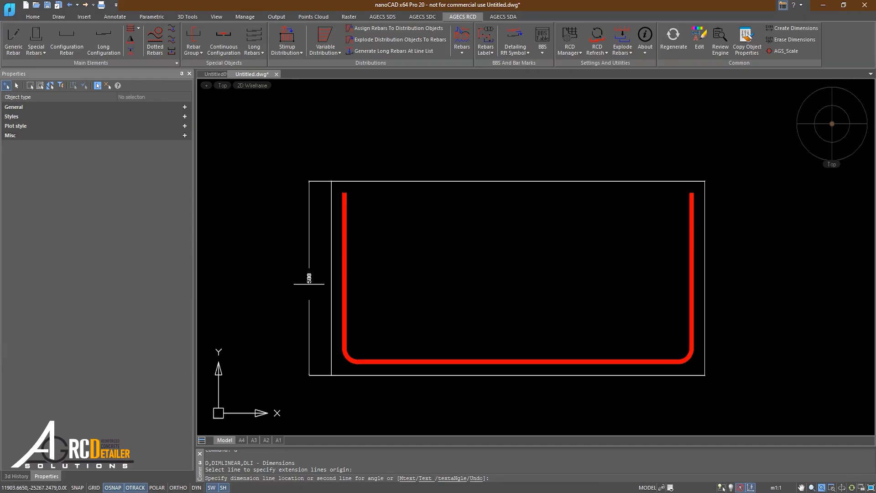
pyautogui.scroll(2, 309, 271)
pyautogui.press('Escape')
pyautogui.press('Escape')
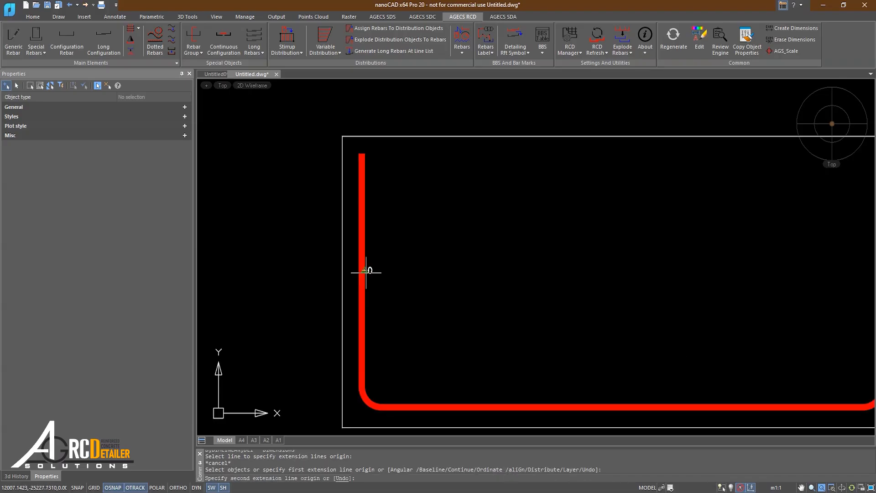
pyautogui.press('Escape')
# Select the U-shaped rebar and lower its thickness grip from the section's upper corner to a container thickness of about 385 mm.
pyautogui.click(353, 260)
pyautogui.click(330, 260)
pyautogui.press('Escape')
pyautogui.click(367, 265)
pyautogui.click(361, 277)
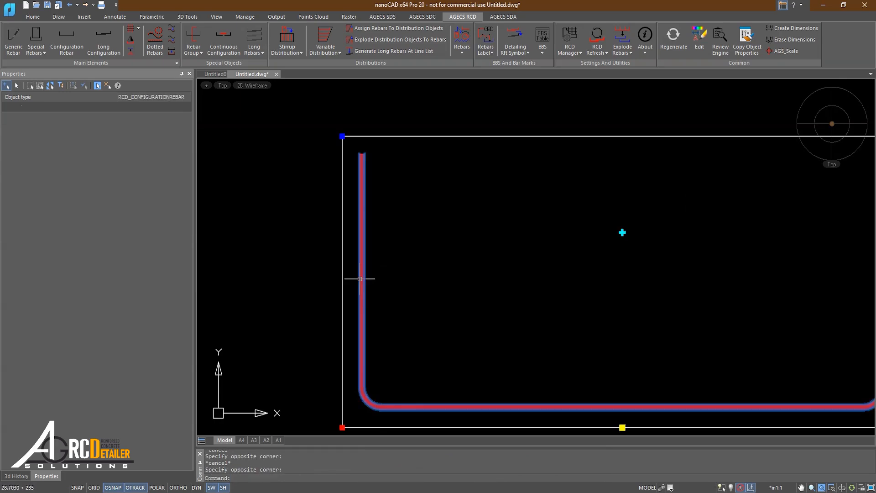
pyautogui.click(88, 236)
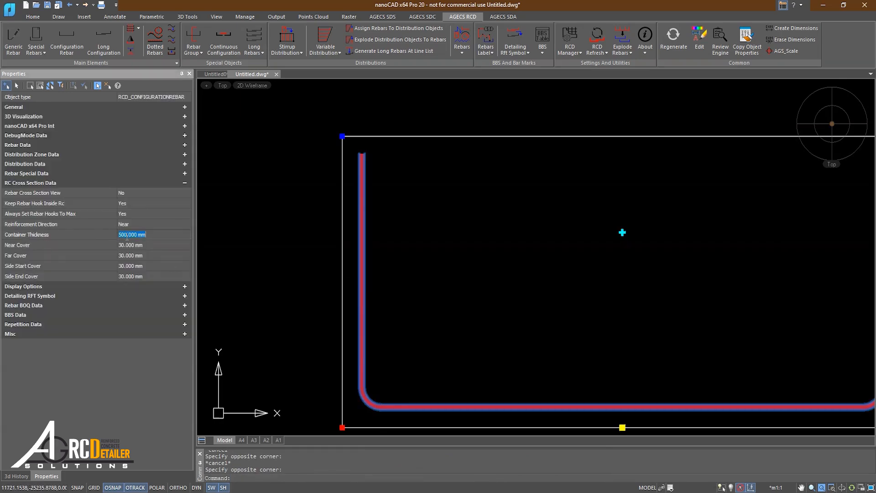
pyautogui.moveTo(354, 236); pyautogui.dragTo(358, 218, button='middle')
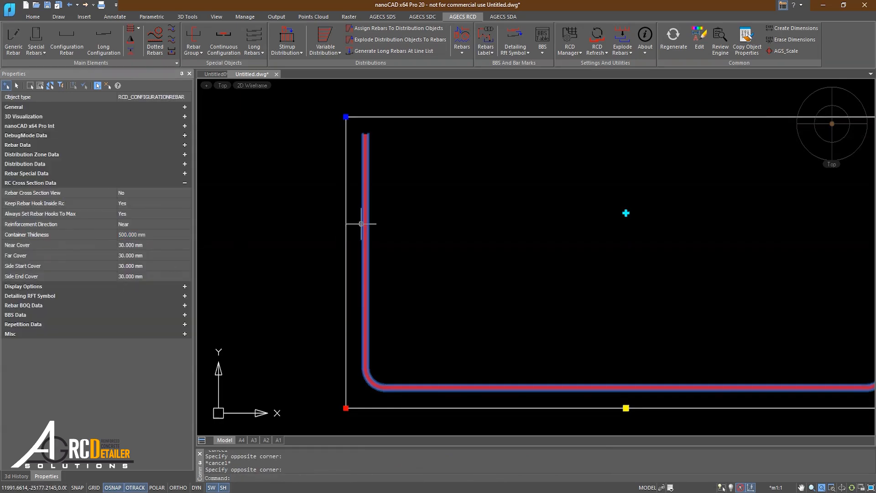
pyautogui.click(346, 116)
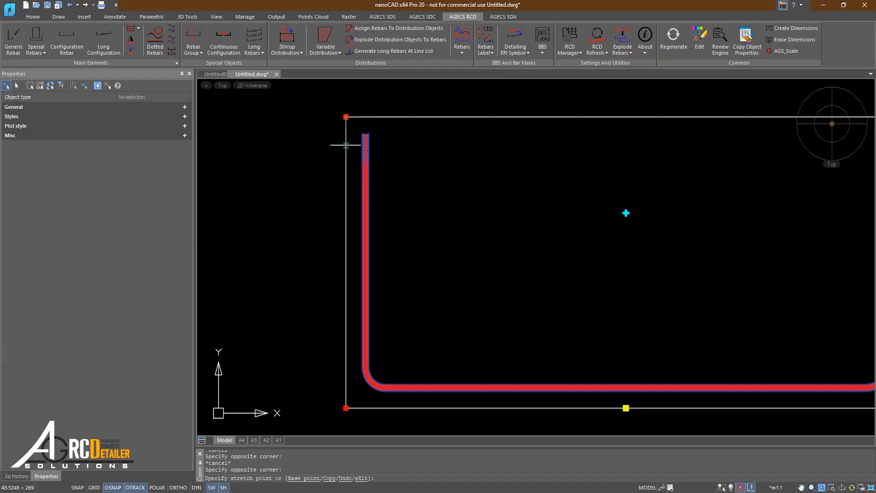
pyautogui.click(345, 184)
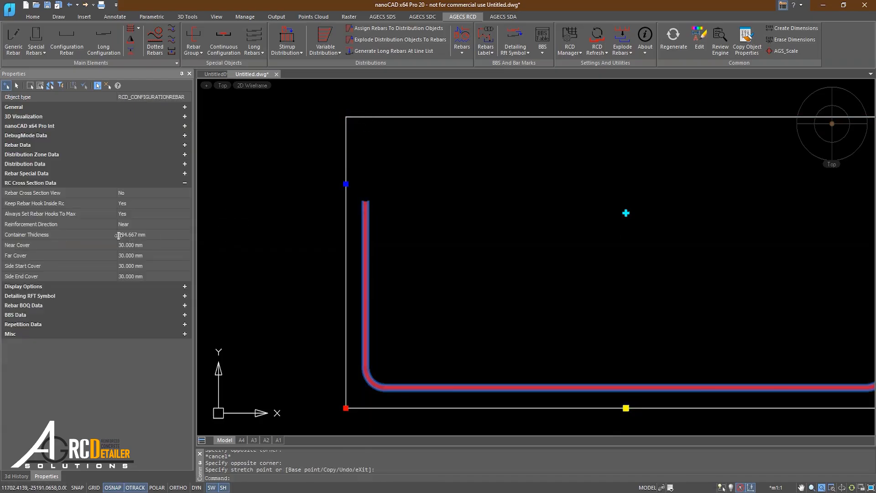
pyautogui.moveTo(356, 213); pyautogui.dragTo(294, 201, button='middle')
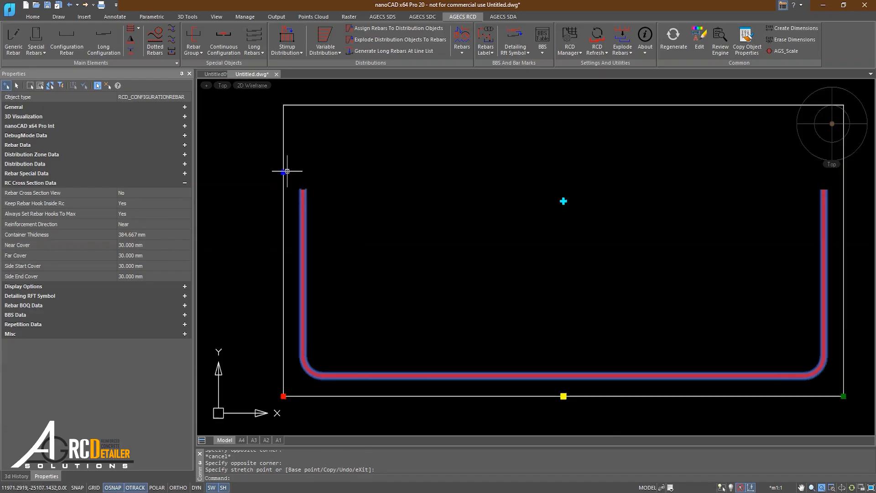
pyautogui.moveTo(513, 185); pyautogui.dragTo(569, 186, button='middle')
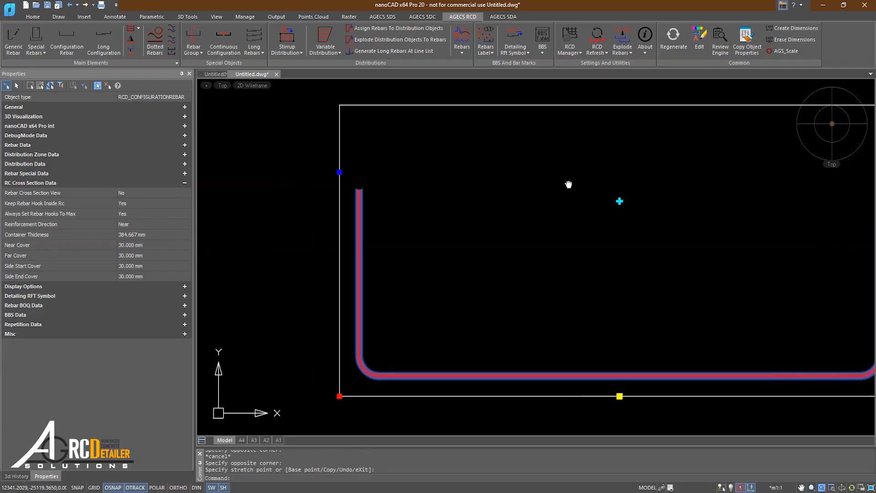
pyautogui.scroll(-1, 545, 182)
pyautogui.moveTo(502, 189); pyautogui.dragTo(481, 200, button='middle')
pyautogui.moveTo(405, 193); pyautogui.dragTo(365, 232, button='middle')
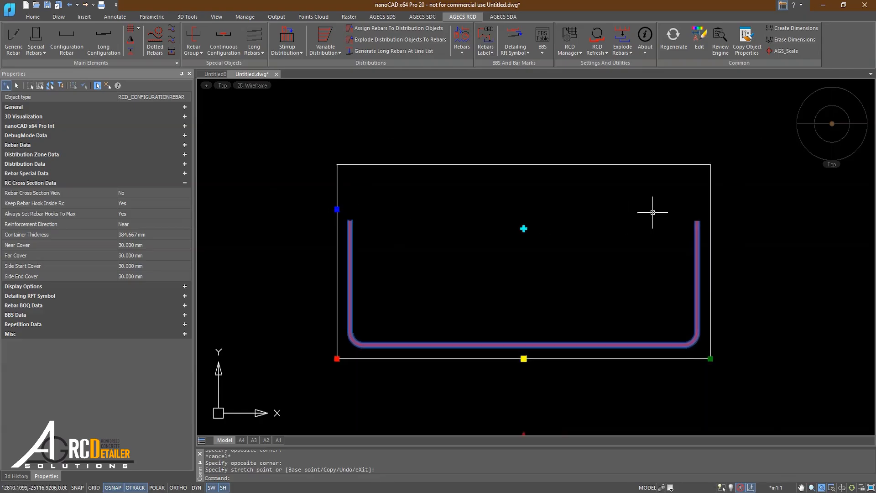
# Set Rebar Cross Section View to Yes for the U-shaped rebar.
pyautogui.press('Escape')
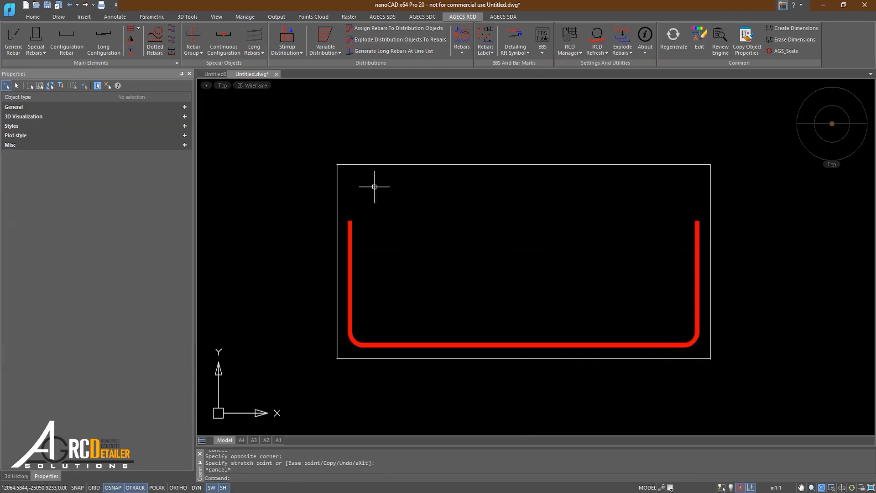
pyautogui.click(350, 294)
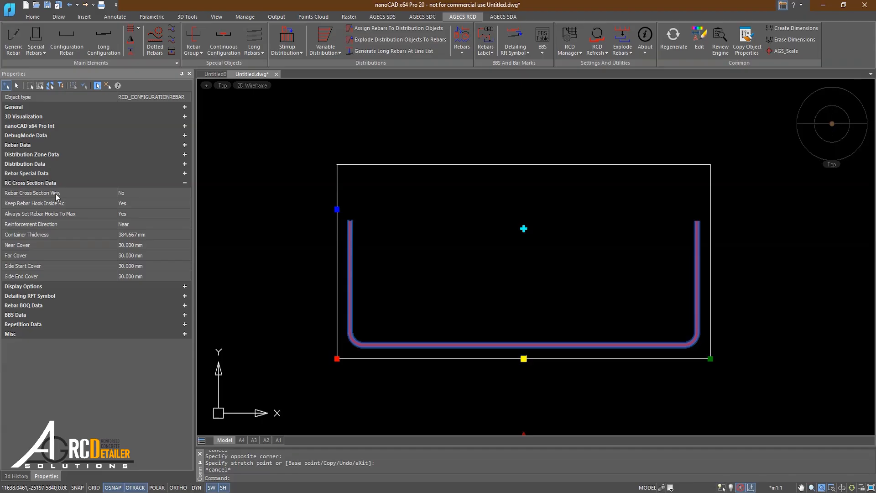
pyautogui.click(124, 194)
pyautogui.click(127, 206)
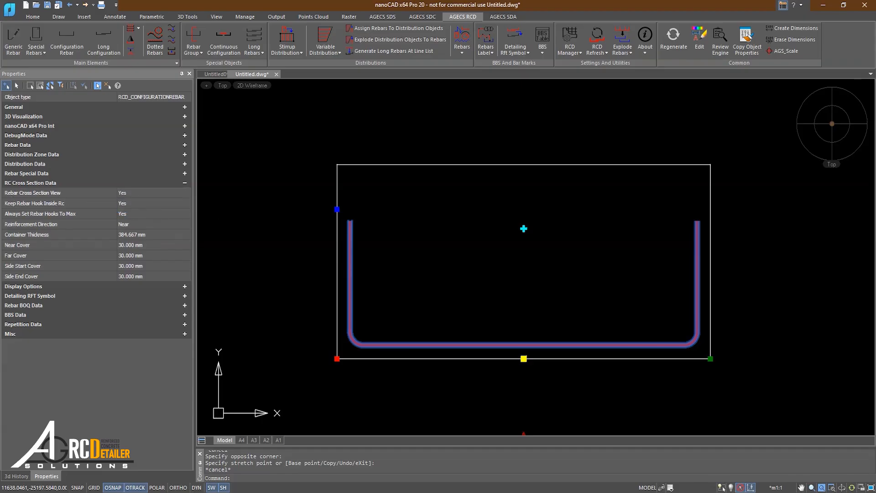
pyautogui.moveTo(352, 220); pyautogui.dragTo(359, 204, button='middle')
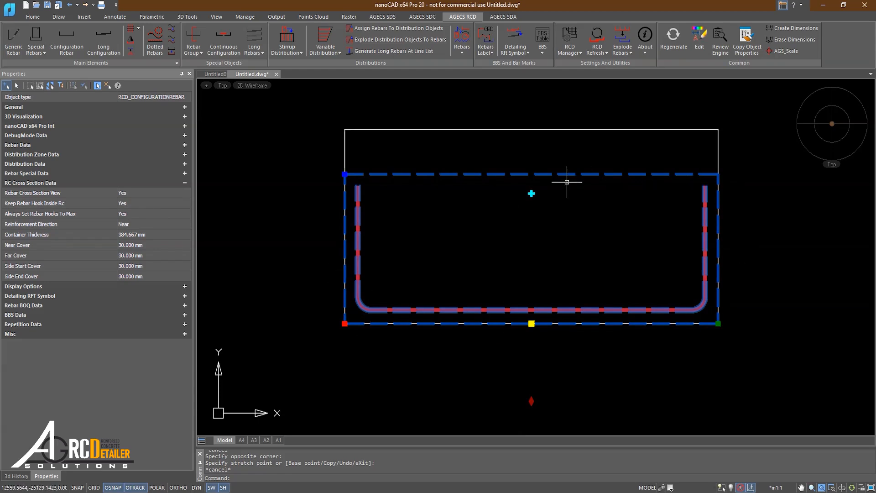
# Select the rebar by its dashed boundary and stretch its thickness grip up to the concrete section's upper-left corner.
pyautogui.press('Escape')
pyautogui.click(465, 178)
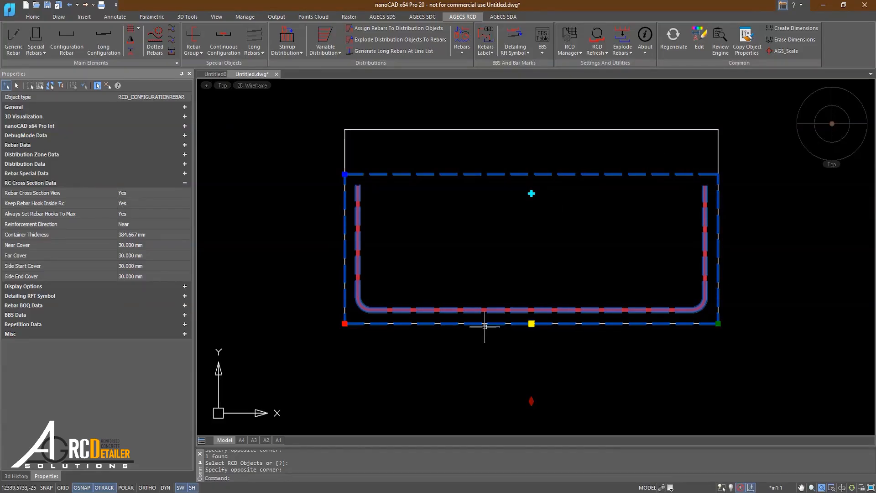
pyautogui.click(343, 174)
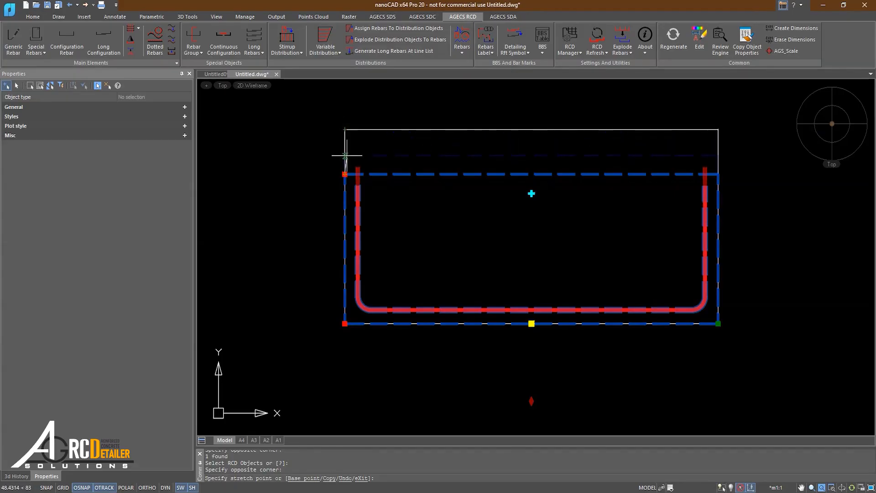
pyautogui.click(345, 129)
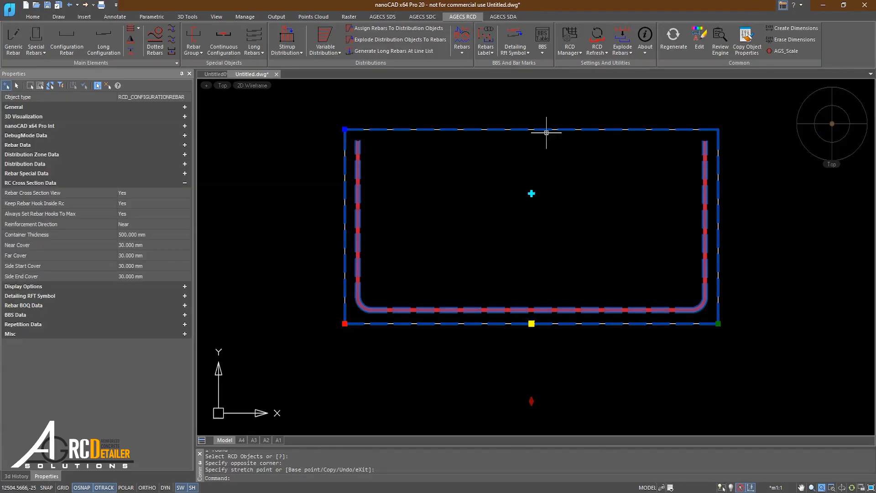
pyautogui.press('Escape')
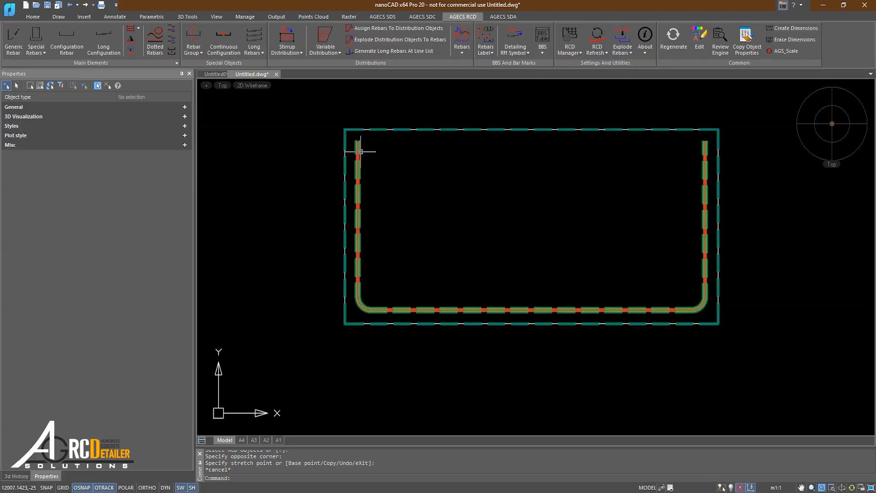
# Select the rebar and lower its thickness grip to a container thickness of about 268 mm.
pyautogui.click(357, 201)
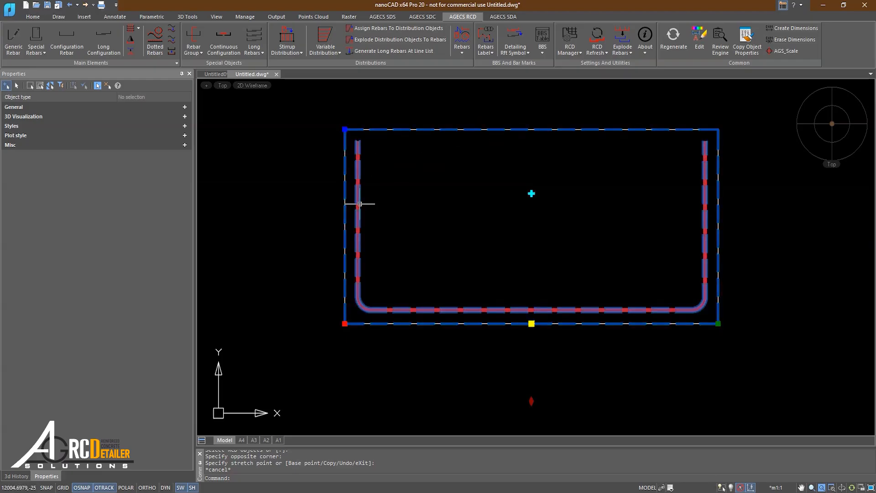
pyautogui.click(345, 129)
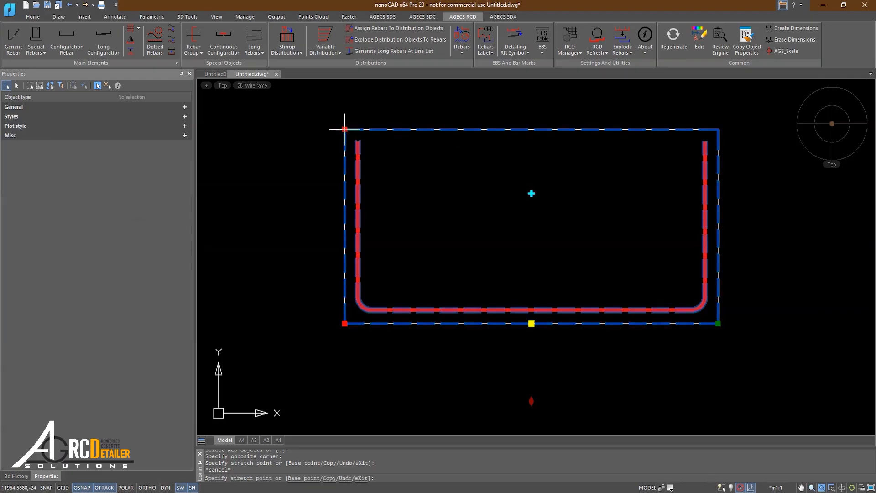
pyautogui.click(345, 219)
# Toggle the rebar's Rebar Cross Section View to No and back to Yes to compare the boundary display.
pyautogui.click(147, 193)
pyautogui.click(146, 193)
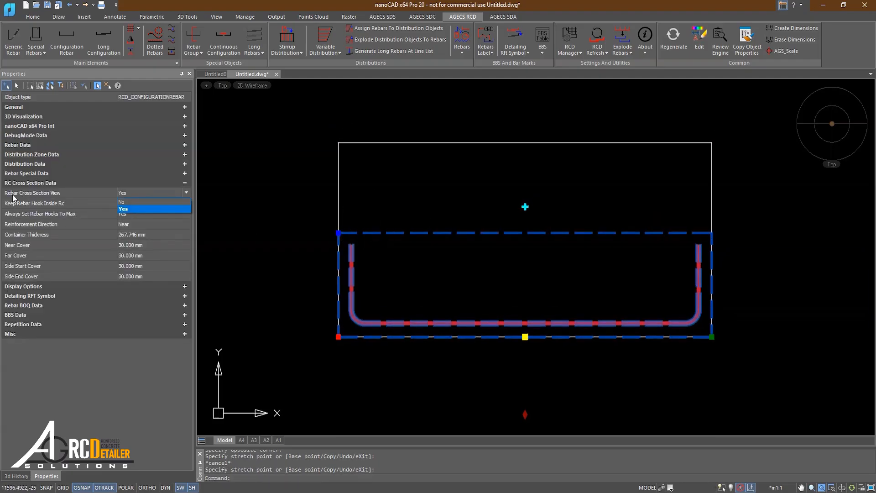
pyautogui.click(135, 202)
pyautogui.click(128, 197)
pyautogui.click(129, 212)
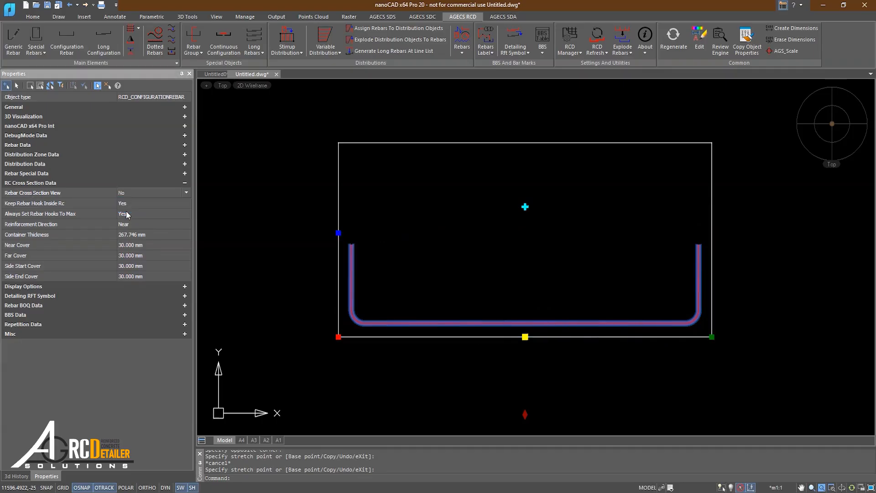
pyautogui.click(135, 196)
pyautogui.click(61, 231)
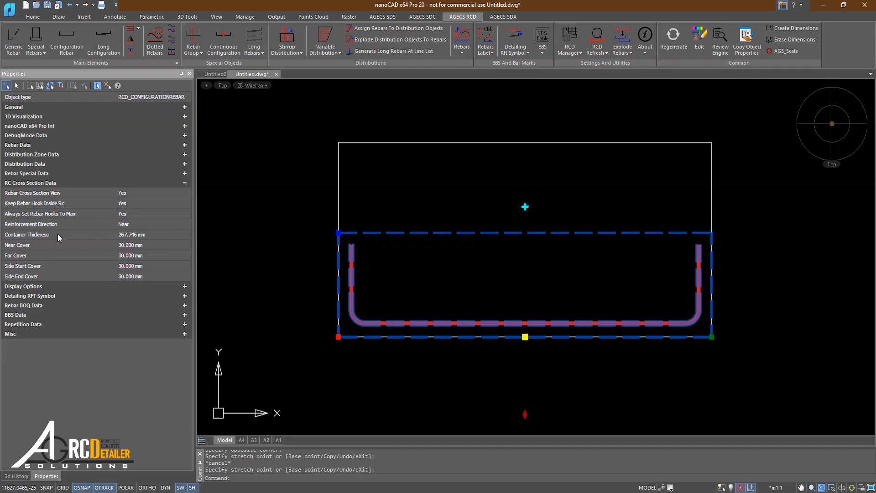
# Raise the rebar's thickness grip along the section's side to a container thickness of about 383 mm.
pyautogui.scroll(3, 326, 246)
pyautogui.click(327, 250)
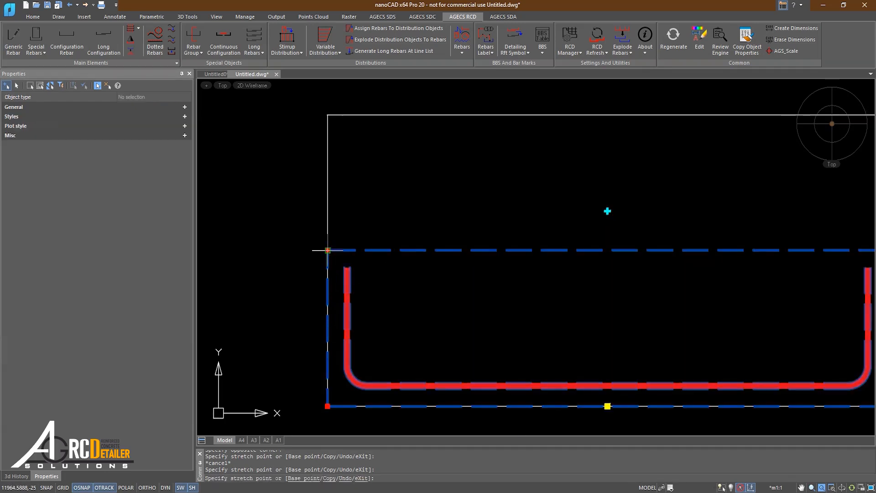
pyautogui.click(326, 184)
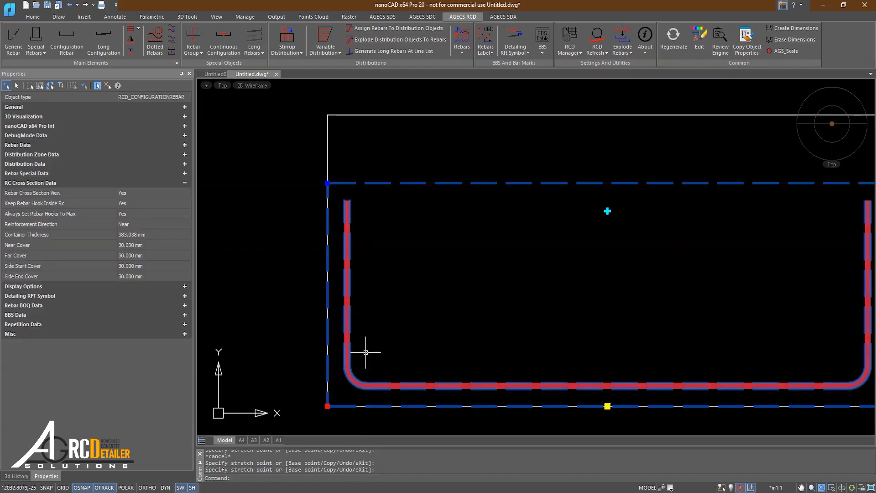
# Set the rebar's Container Thickness to 500 mm in its RC cross section data.
pyautogui.moveTo(405, 233); pyautogui.dragTo(417, 239, button='middle')
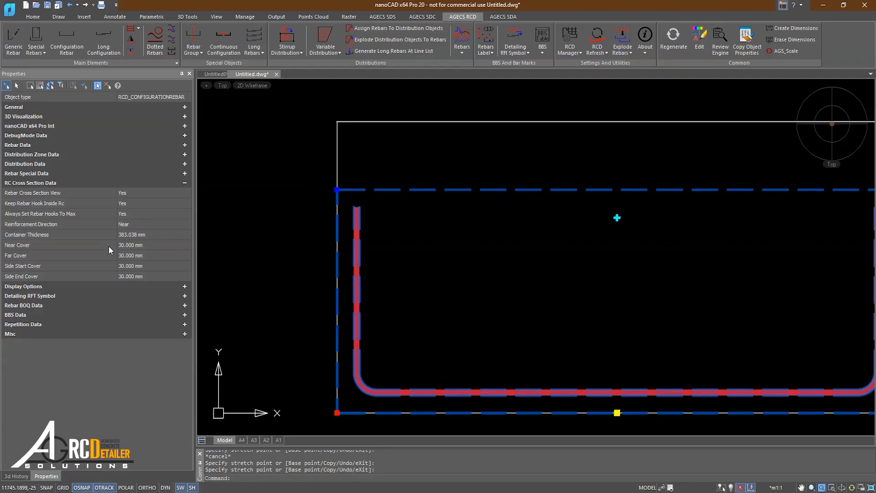
pyautogui.click(136, 235)
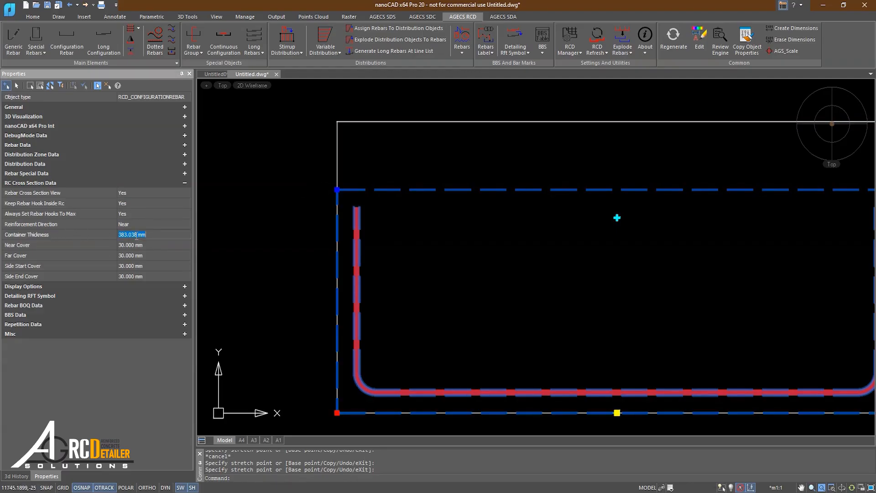
pyautogui.write('500')
pyautogui.press('Return')
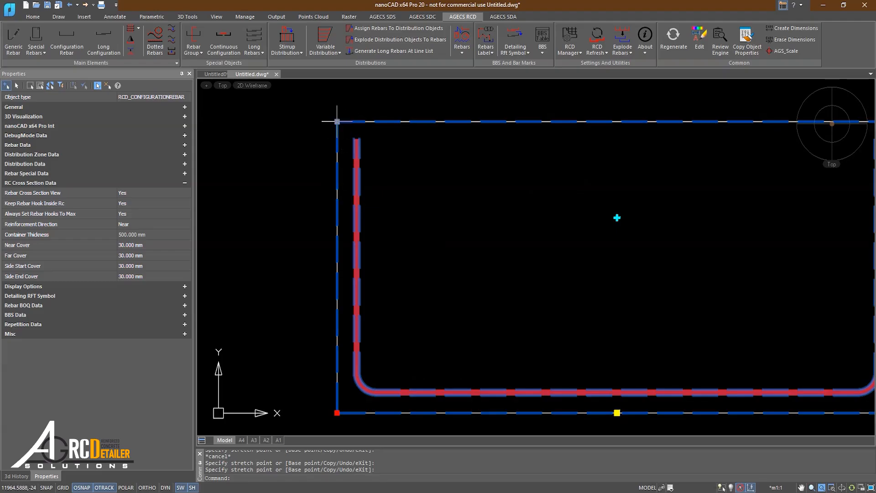
# Change the rebar's Container Thickness to 300 mm.
pyautogui.scroll(-2, 333, 167)
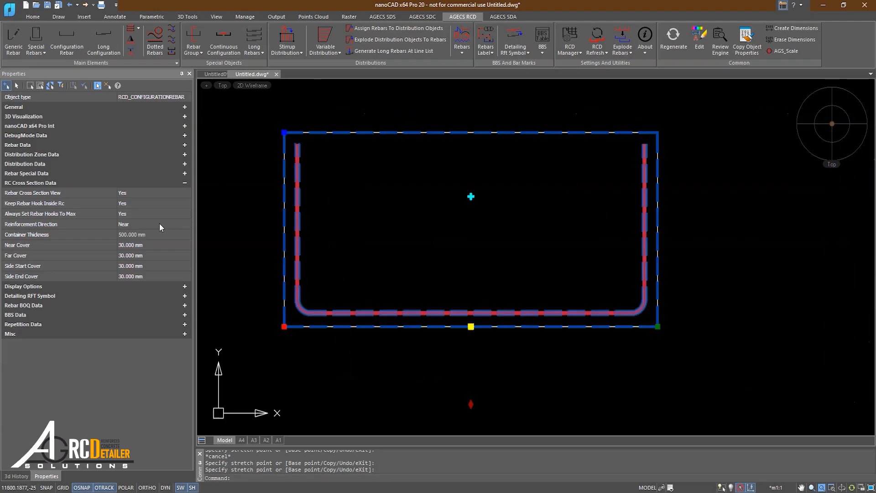
pyautogui.click(138, 234)
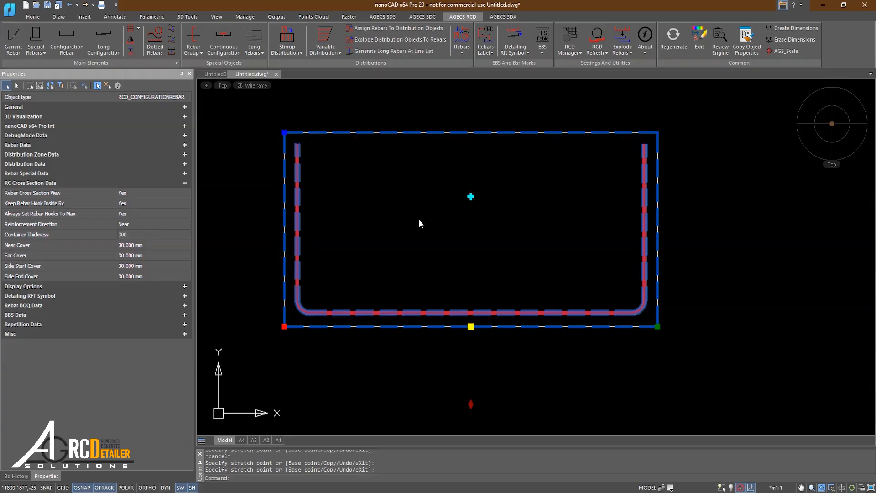
pyautogui.press('Return')
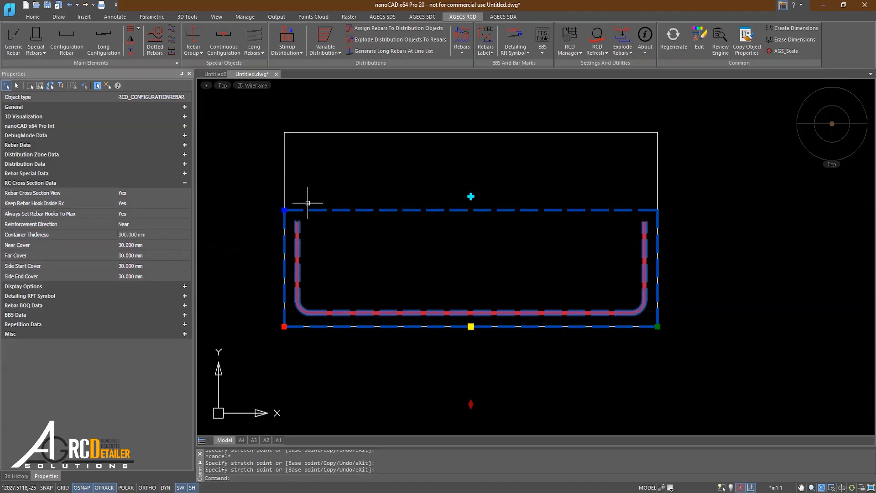
# Set the rebar's Container Thickness to 500 mm and inspect the fit within the concrete section.
pyautogui.click(140, 235)
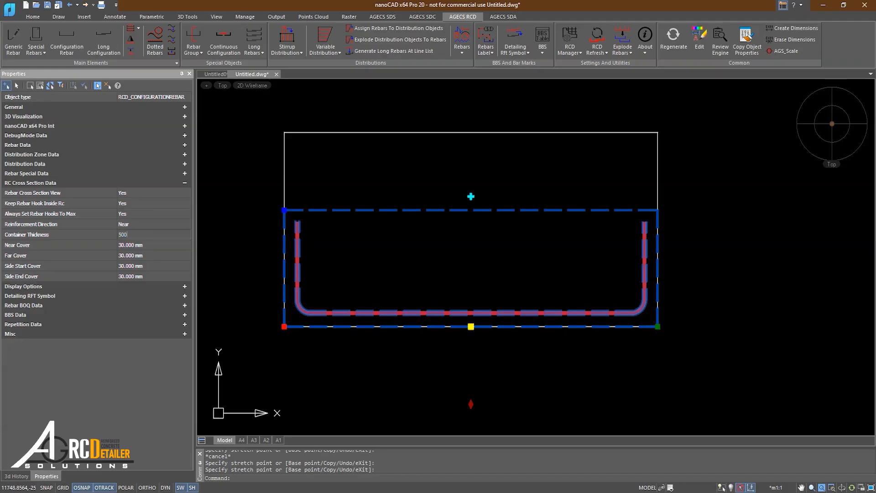
pyautogui.write('500')
pyautogui.press('Return')
pyautogui.scroll(3, 286, 247)
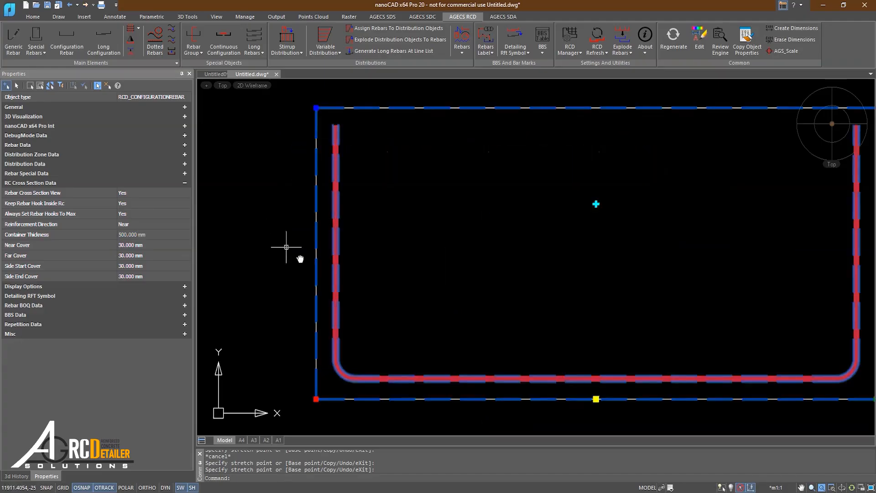
pyautogui.moveTo(286, 246); pyautogui.dragTo(295, 250, button='middle')
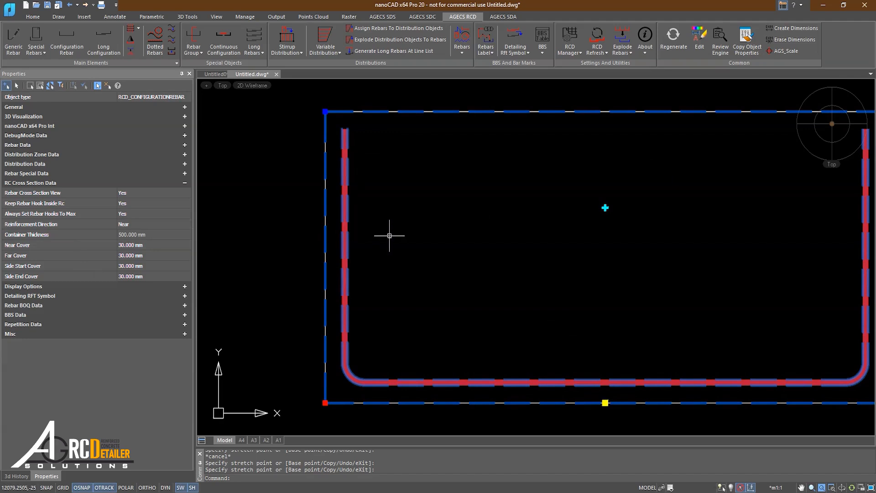
pyautogui.scroll(-3, 389, 235)
pyautogui.moveTo(639, 273); pyautogui.dragTo(648, 275, button='middle')
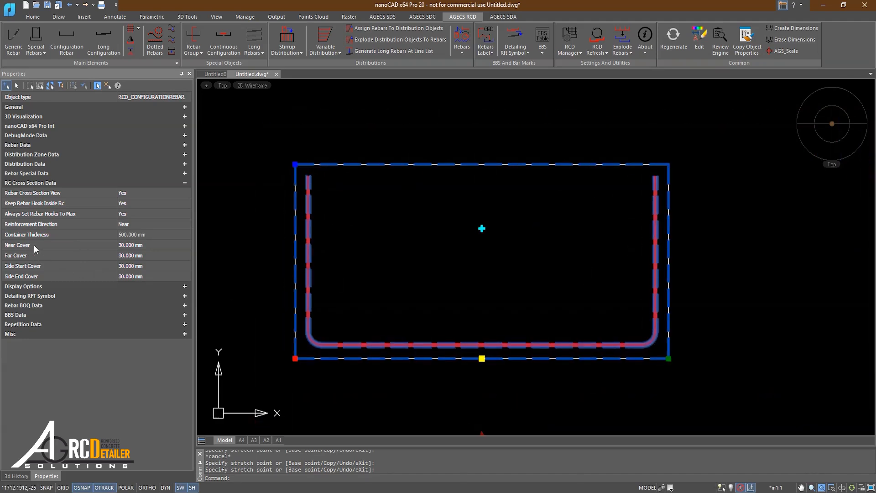
# Change the rebar's Near Cover to 50 mm and again to 70 mm in the RC cross section data.
pyautogui.moveTo(304, 332); pyautogui.dragTo(329, 279, button='middle')
pyautogui.scroll(2, 391, 295)
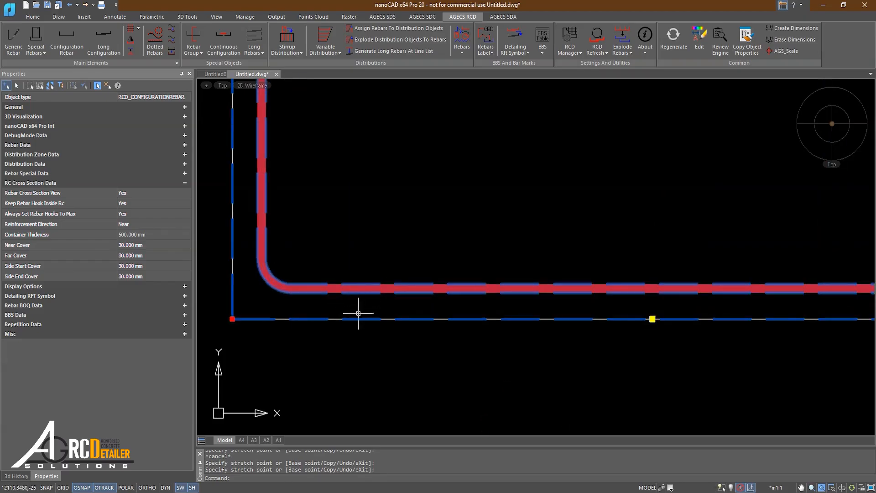
pyautogui.click(133, 245)
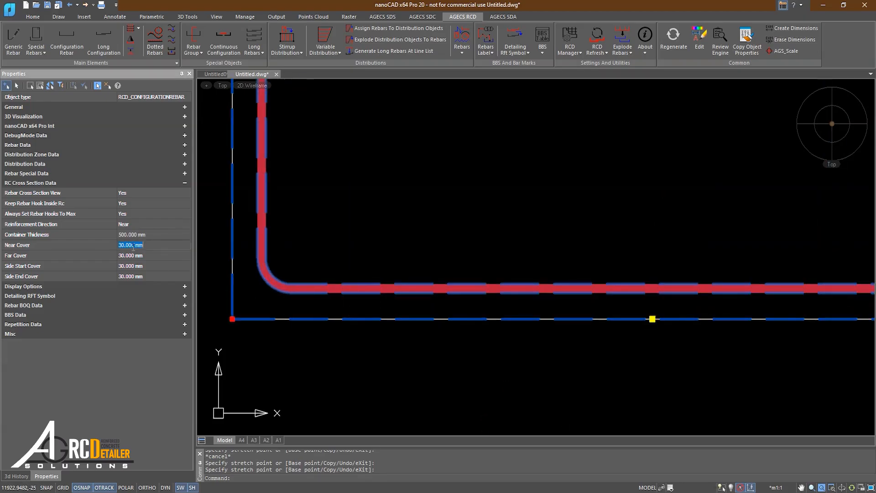
pyautogui.write('50')
pyautogui.press('Return')
pyautogui.click(140, 245)
pyautogui.write('70')
pyautogui.press('Return')
# Examine the gap between the rebar's start-side hook end and the section's far edge.
pyautogui.moveTo(407, 264); pyautogui.dragTo(426, 329, button='middle')
pyautogui.scroll(-1, 426, 329)
pyautogui.moveTo(347, 261); pyautogui.dragTo(376, 306, button='middle')
pyautogui.moveTo(399, 280)
pyautogui.mouseDown(button='middle')
pyautogui.moveTo(403, 358)
pyautogui.moveTo(412, 371)
pyautogui.mouseUp(button='middle')
pyautogui.scroll(2, 337, 240)
pyautogui.moveTo(410, 218); pyautogui.dragTo(410, 250, button='middle')
pyautogui.scroll(-1, 410, 250)
pyautogui.click(354, 204)
pyautogui.click(449, 250)
pyautogui.click(352, 203)
pyautogui.click(461, 256)
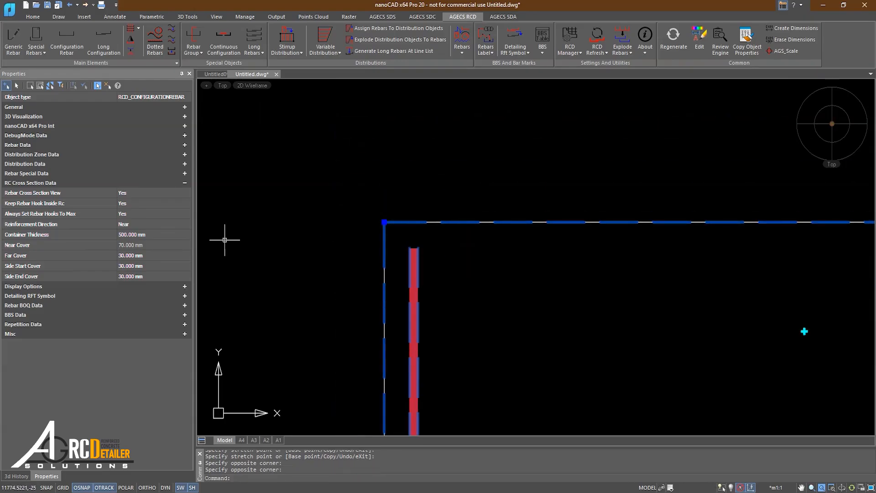
pyautogui.scroll(2, 372, 208)
pyautogui.click(368, 224)
pyautogui.click(509, 321)
pyautogui.moveTo(473, 294); pyautogui.dragTo(393, 265, button='middle')
pyautogui.scroll(-1, 393, 264)
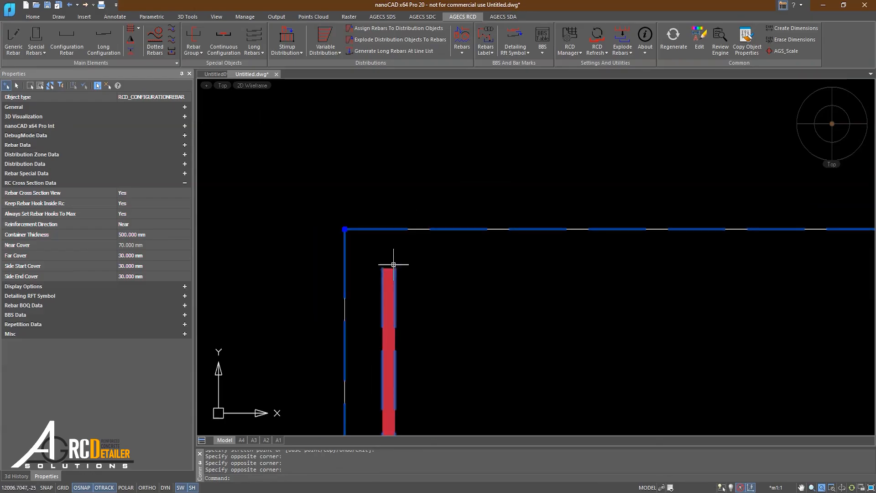
# Change the rebar's Far Cover to 0 mm and again to 70 mm, checking the hook end's gap.
pyautogui.click(137, 258)
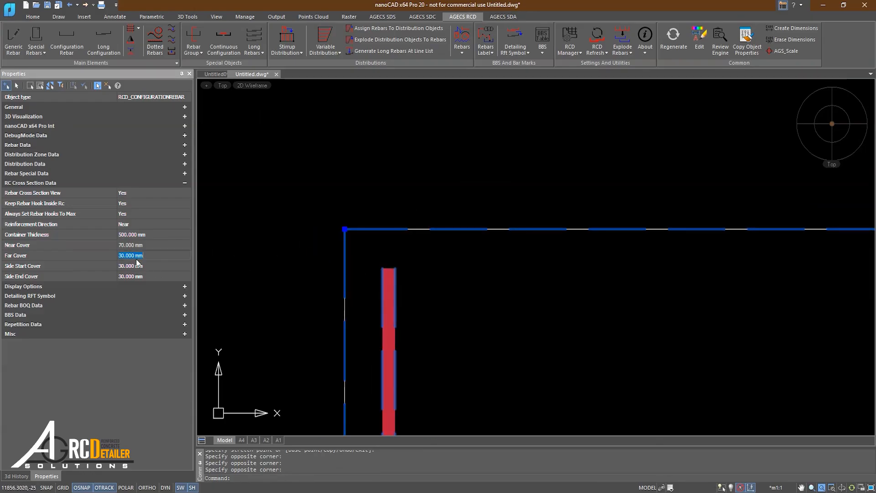
pyautogui.press('Return')
pyautogui.click(153, 259)
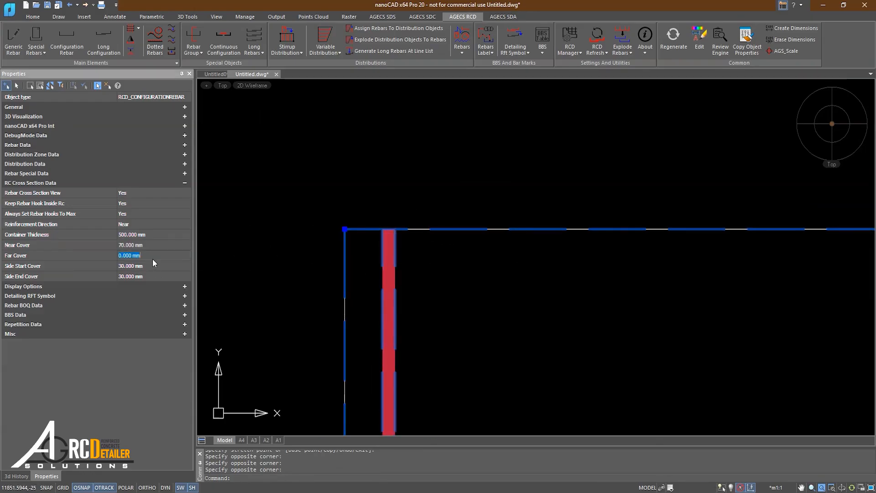
pyautogui.write('70')
pyautogui.press('Return')
pyautogui.scroll(-3, 398, 315)
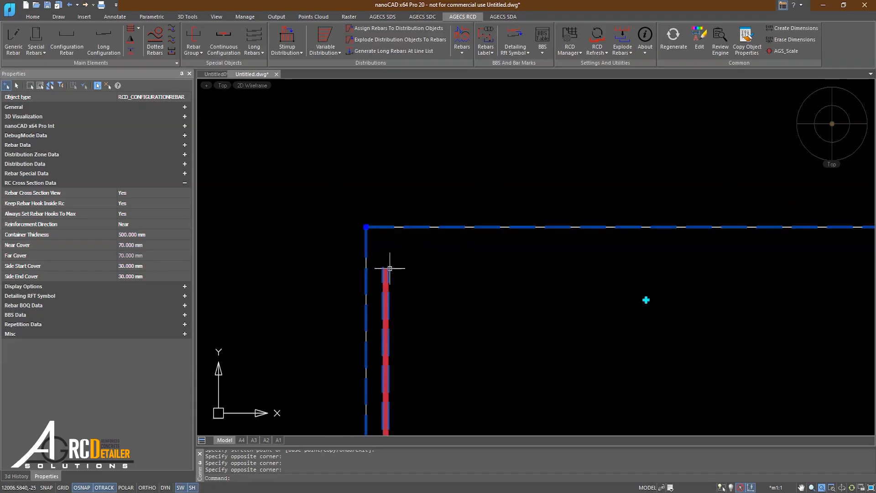
pyautogui.scroll(3, 392, 251)
pyautogui.moveTo(386, 265); pyautogui.dragTo(409, 191, button='middle')
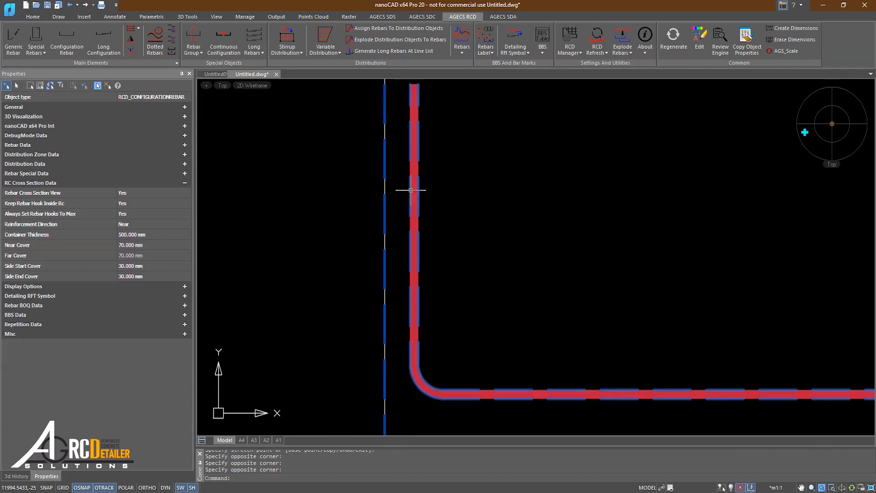
# Set the rebar's Side Start Cover to 70 mm after examining the start-side leg.
pyautogui.scroll(-3, 391, 319)
pyautogui.scroll(4, 397, 294)
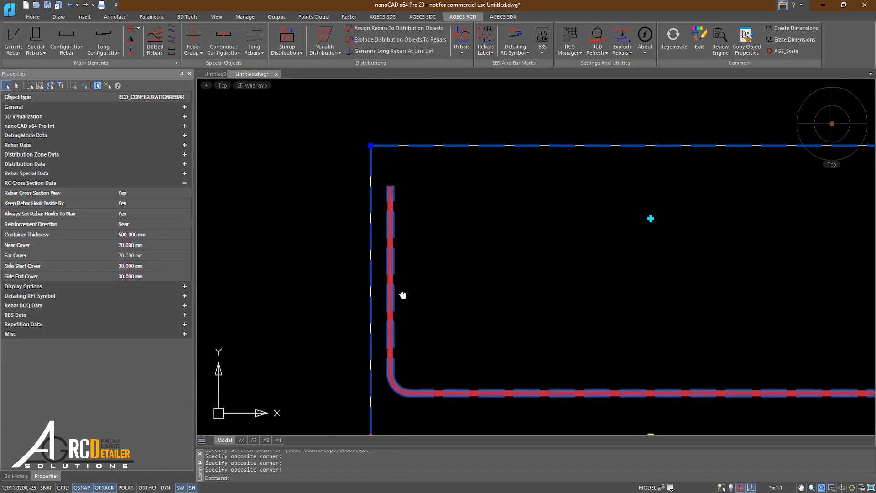
pyautogui.moveTo(393, 279)
pyautogui.mouseDown(button='middle')
pyautogui.moveTo(408, 275)
pyautogui.moveTo(380, 321)
pyautogui.mouseUp(button='middle')
pyautogui.scroll(-2, 419, 261)
pyautogui.moveTo(345, 242); pyautogui.dragTo(438, 306)
pyautogui.click(131, 266)
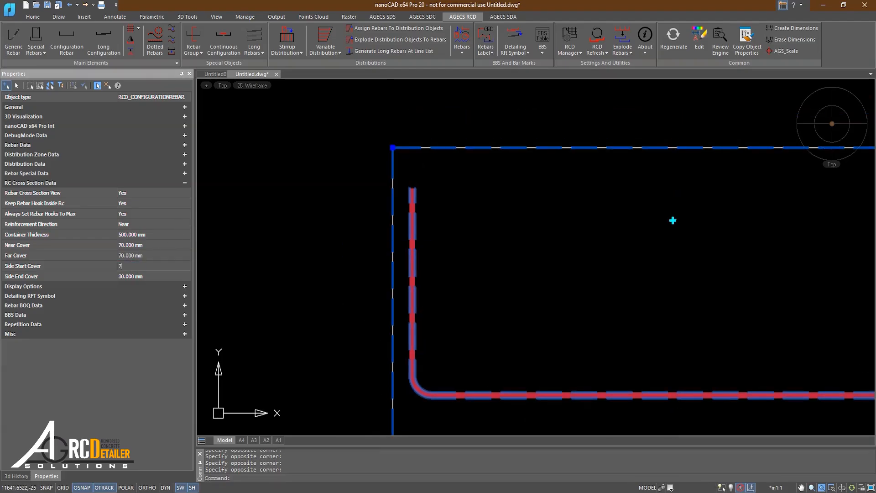
# Set the rebar's Side End Cover to 70 mm and inspect the whole section.
pyautogui.scroll(-5, 260, 272)
pyautogui.scroll(3, 452, 282)
pyautogui.scroll(2, 435, 284)
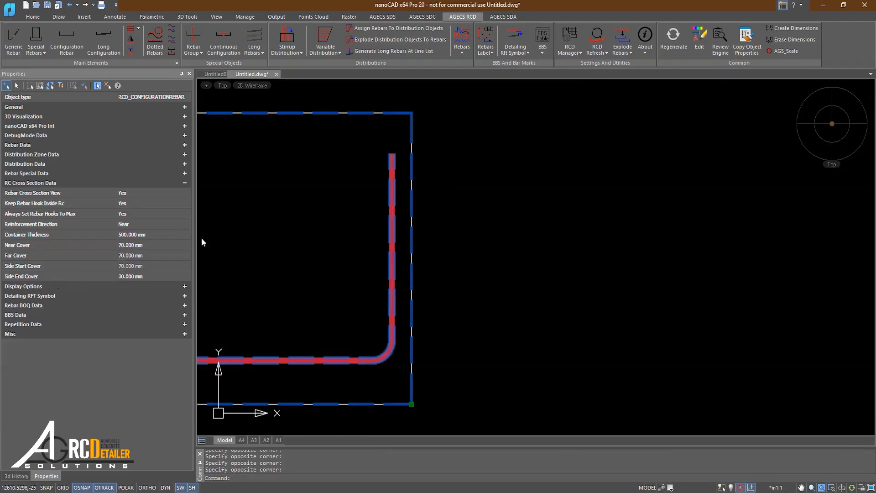
pyautogui.moveTo(369, 143); pyautogui.dragTo(479, 384)
pyautogui.click(151, 276)
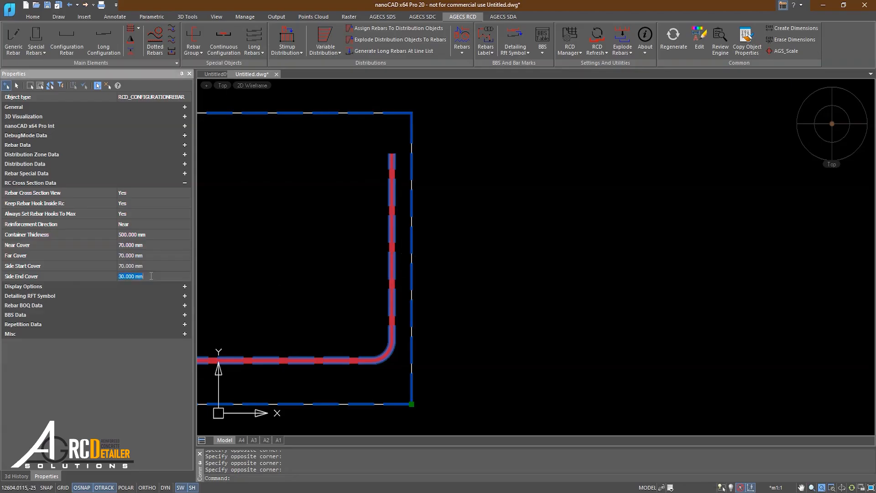
pyautogui.press('Return')
pyautogui.scroll(-3, 347, 278)
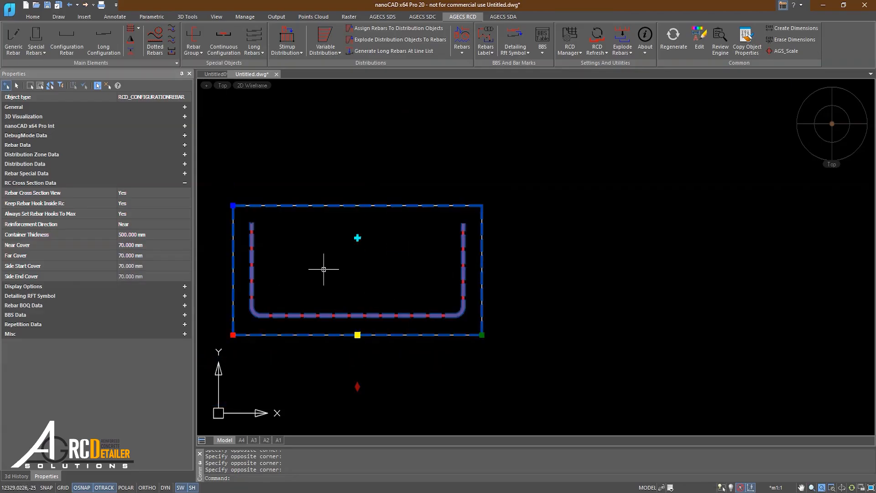
pyautogui.scroll(1, 323, 265)
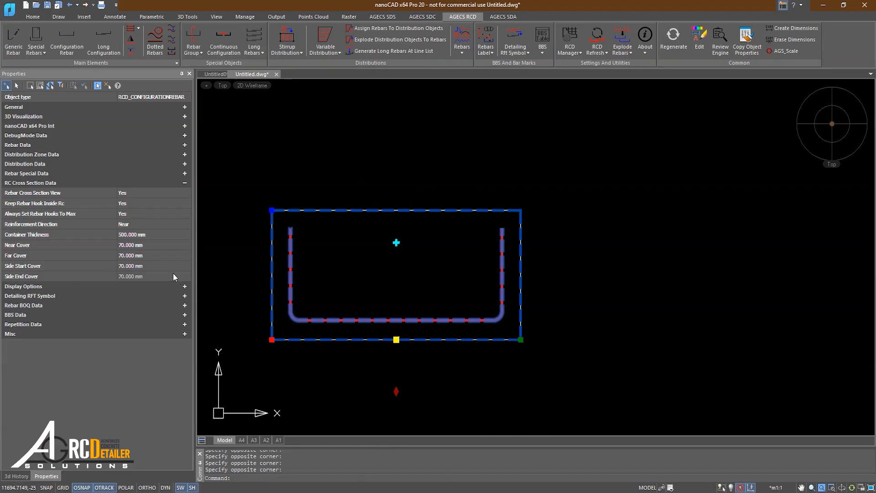
pyautogui.scroll(2, 333, 262)
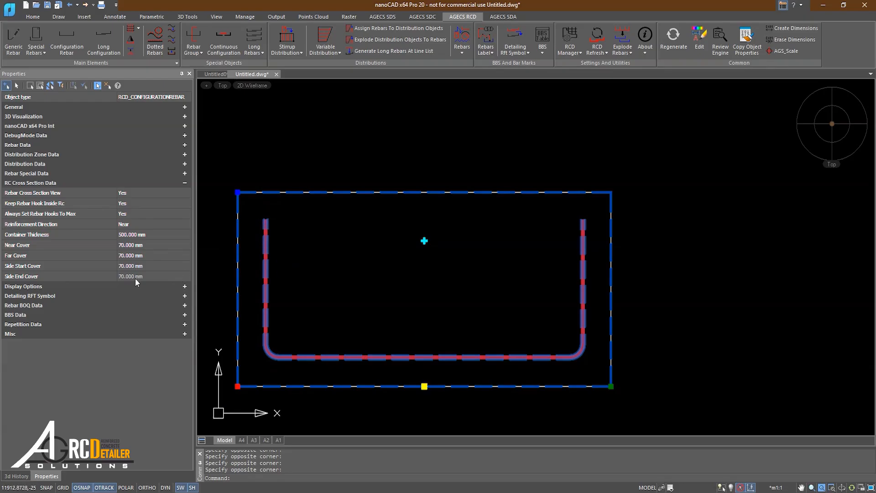
# Change the rebar's Side Start Cover to 0 mm and again to -70 mm.
pyautogui.click(133, 264)
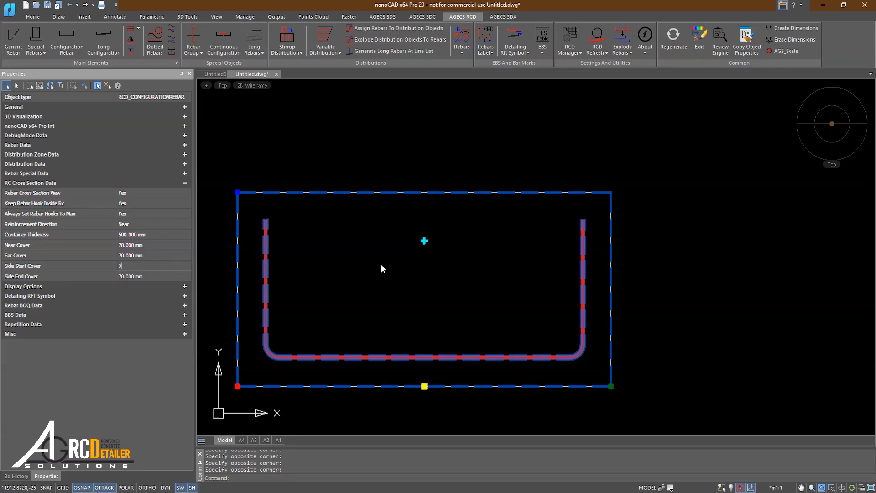
pyautogui.moveTo(324, 307); pyautogui.dragTo(397, 318, button='middle')
pyautogui.scroll(-1, 324, 252)
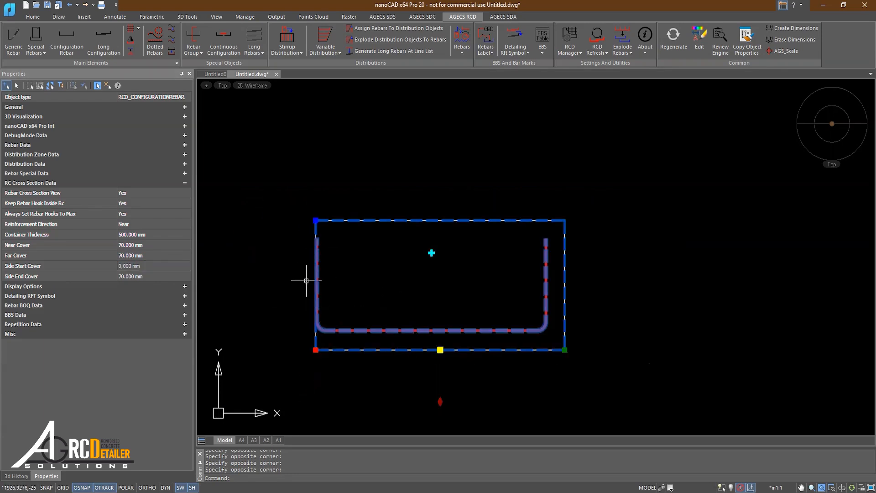
pyautogui.click(163, 273)
pyautogui.click(158, 268)
pyautogui.write('-')
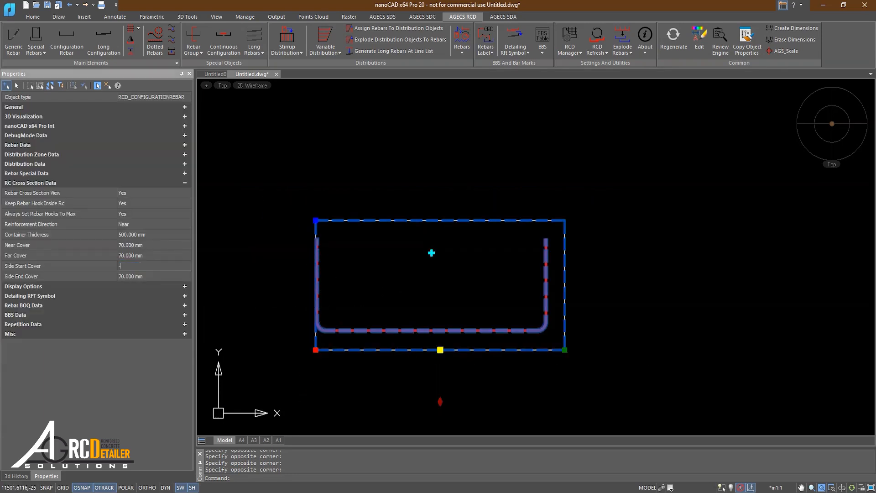
pyautogui.write('70')
pyautogui.press('Return')
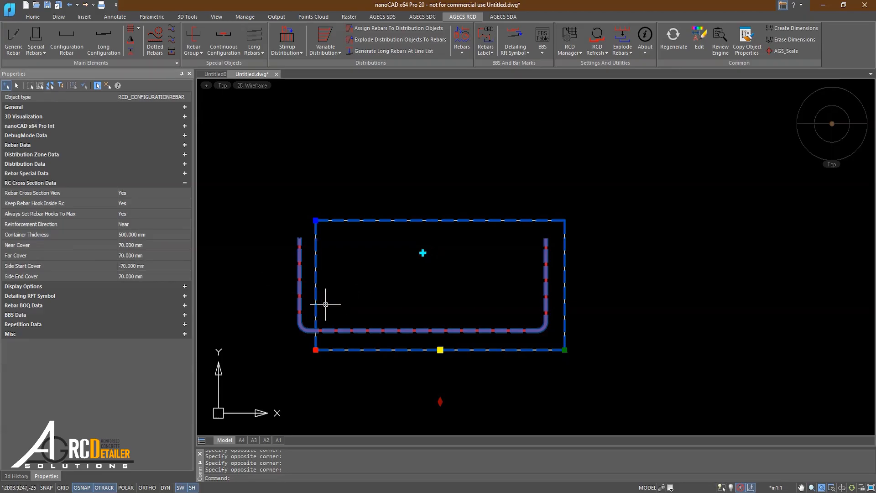
# Set the rebar's Side End Cover to -70 mm.
pyautogui.click(143, 276)
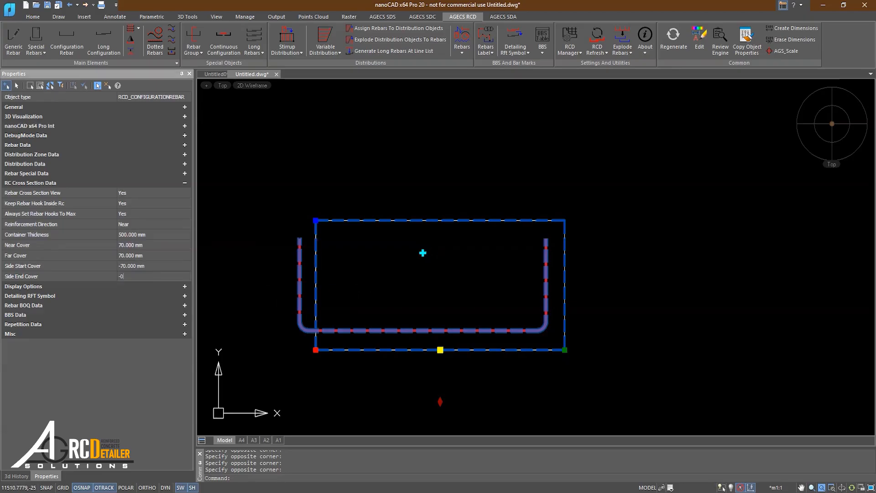
pyautogui.write('-70')
pyautogui.press('Return')
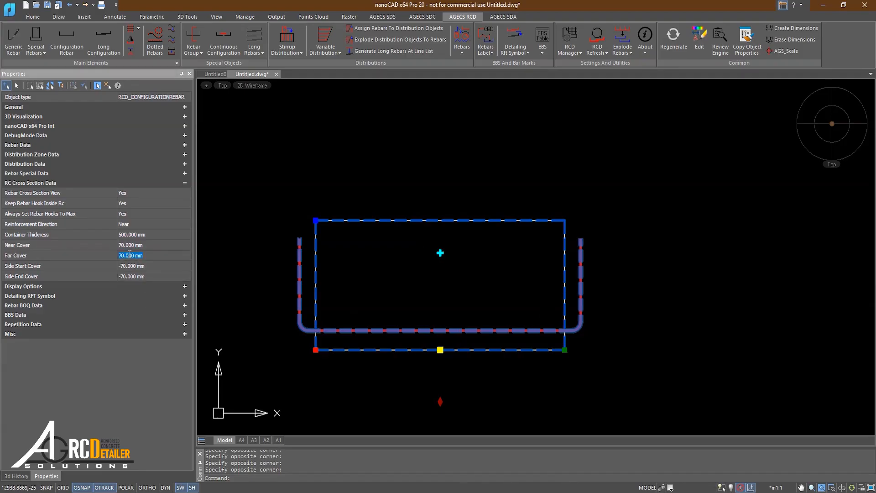
# Set the rebar's Near Cover and Far Cover to -70 mm each.
pyautogui.hotkey('shift', 'Tab')
pyautogui.write('-')
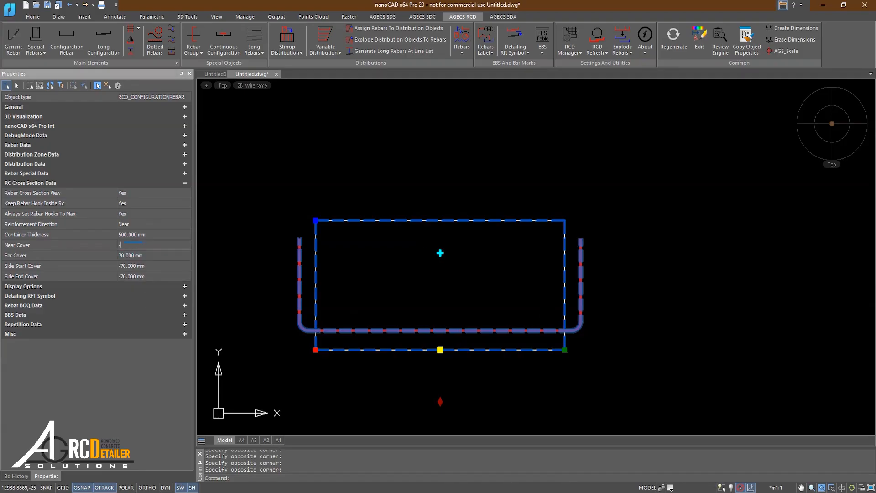
pyautogui.write('70')
pyautogui.press('Return')
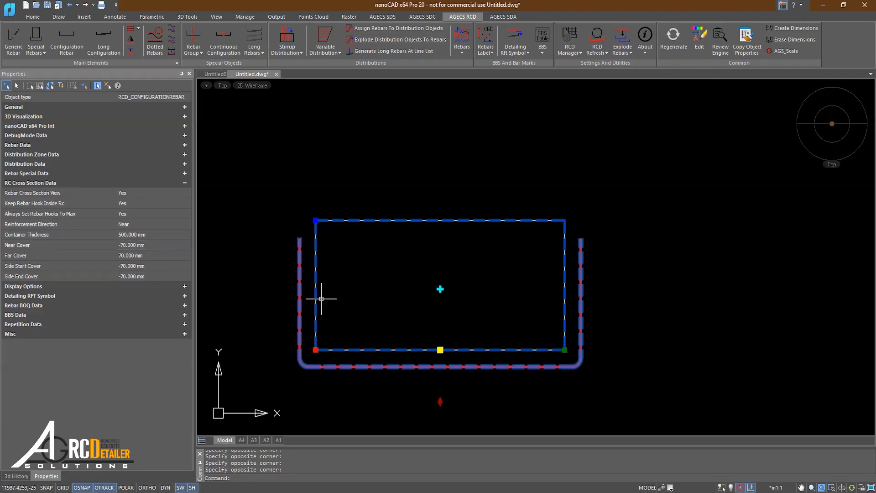
pyautogui.click(141, 256)
pyautogui.write('-')
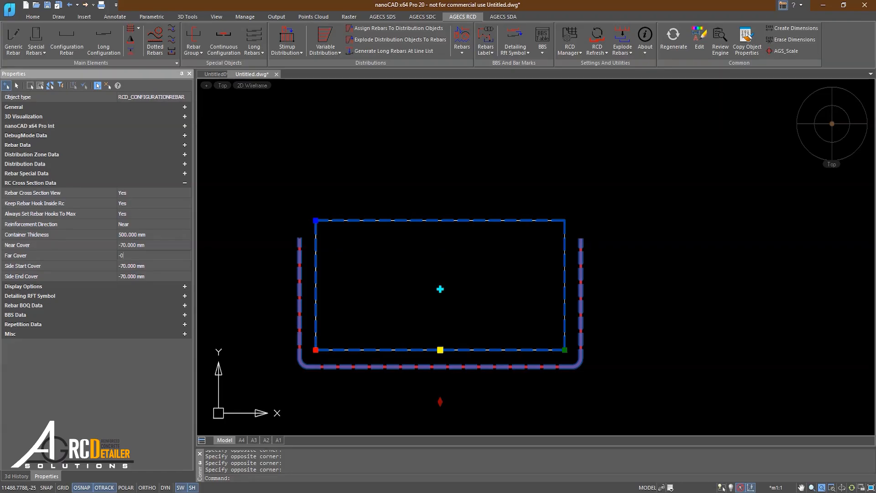
pyautogui.write('70')
pyautogui.press('Return')
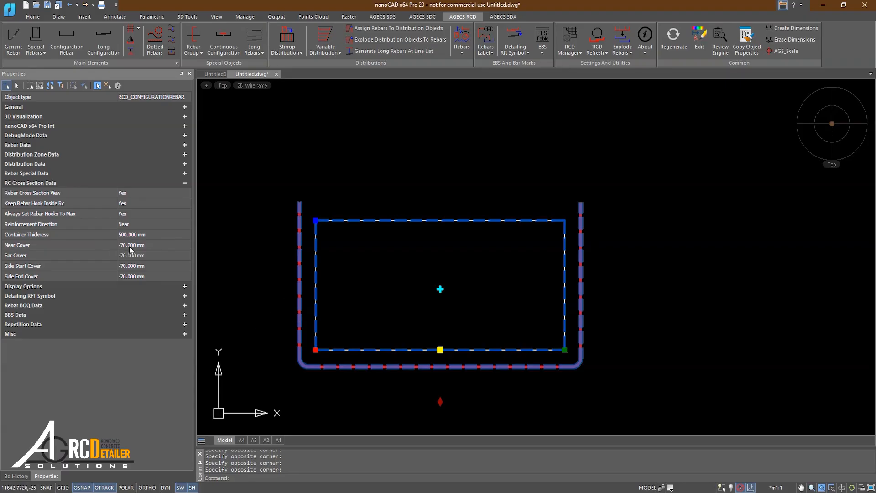
# Undo the changes to the rebar's near, far, side start and side end covers.
pyautogui.click(129, 268)
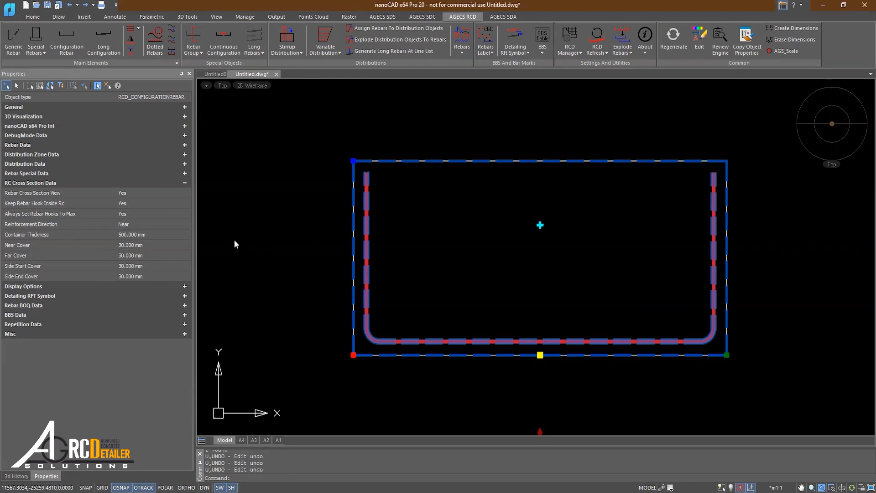
pyautogui.moveTo(234, 239); pyautogui.dragTo(236, 256, button='middle')
pyautogui.moveTo(294, 259); pyautogui.dragTo(269, 254, button='middle')
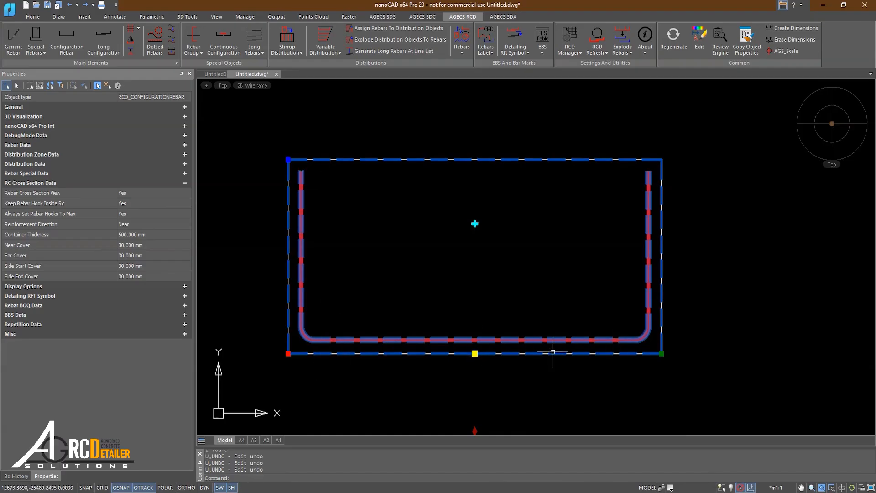
# Switch the rebar's Reinforcement Direction to Far.
pyautogui.click(136, 224)
pyautogui.click(131, 237)
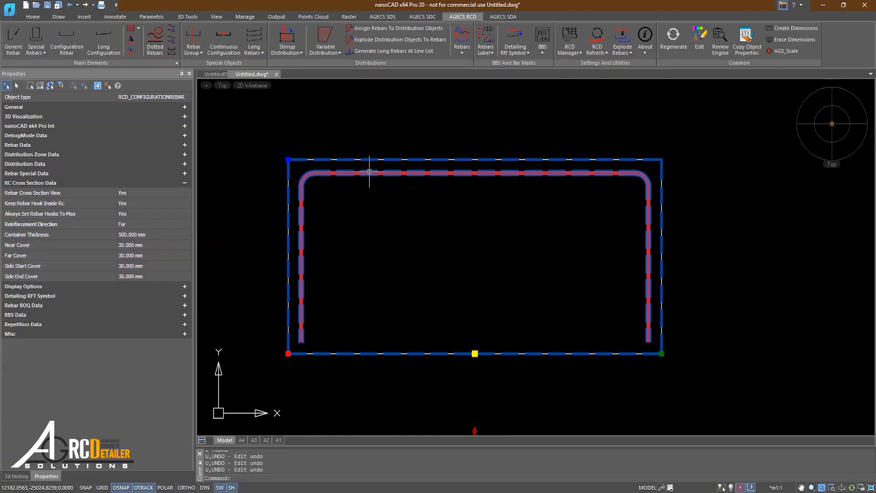
# Set the rebar's Far Cover to 40 mm and return it to 30 mm.
pyautogui.click(130, 256)
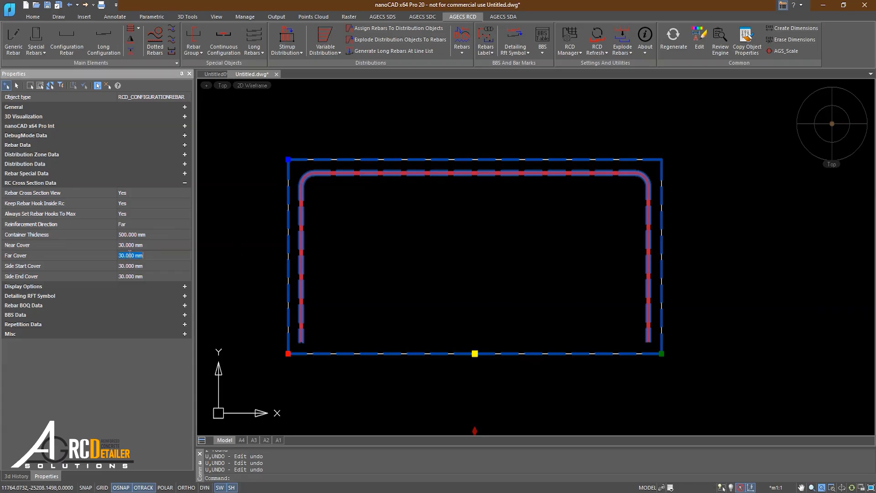
pyautogui.press('Return')
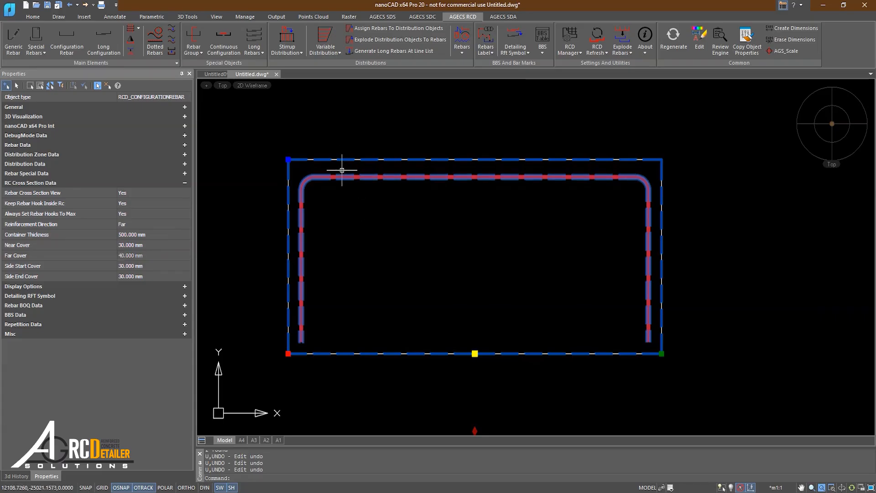
pyautogui.click(136, 256)
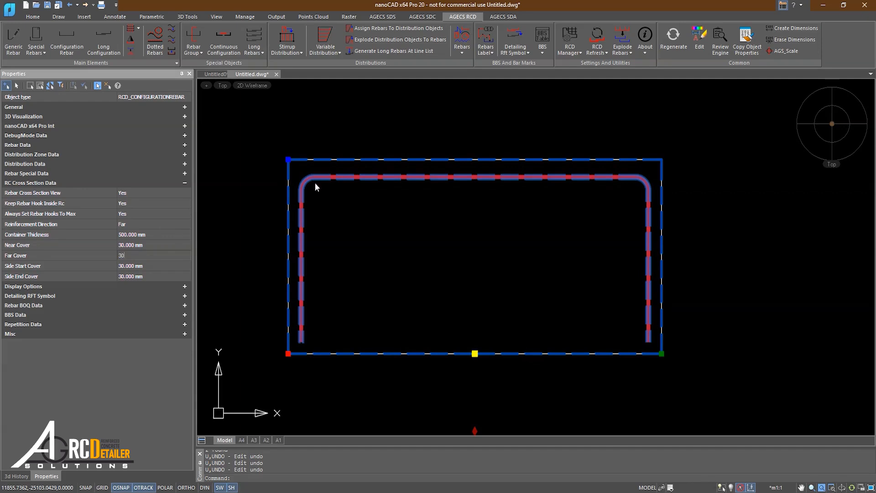
pyautogui.write('30')
pyautogui.press('Return')
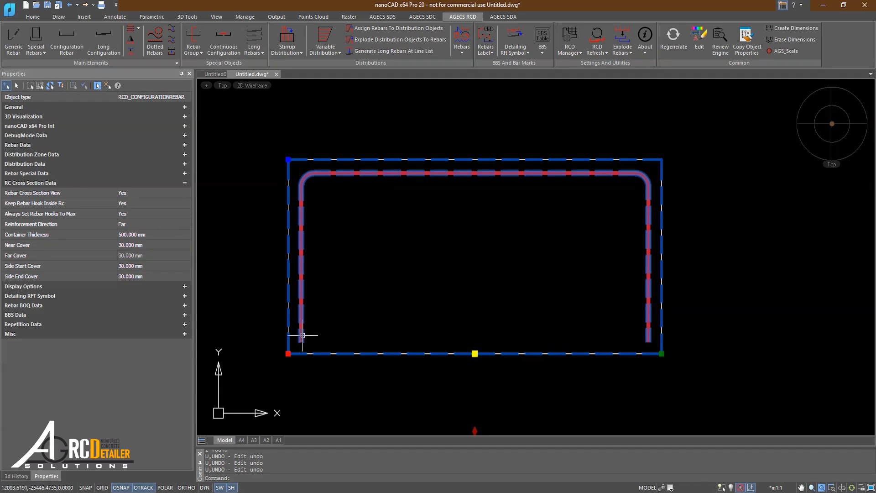
pyautogui.moveTo(270, 333)
pyautogui.mouseDown()
pyautogui.moveTo(312, 356)
pyautogui.moveTo(269, 346)
pyautogui.moveTo(304, 371)
pyautogui.mouseUp()
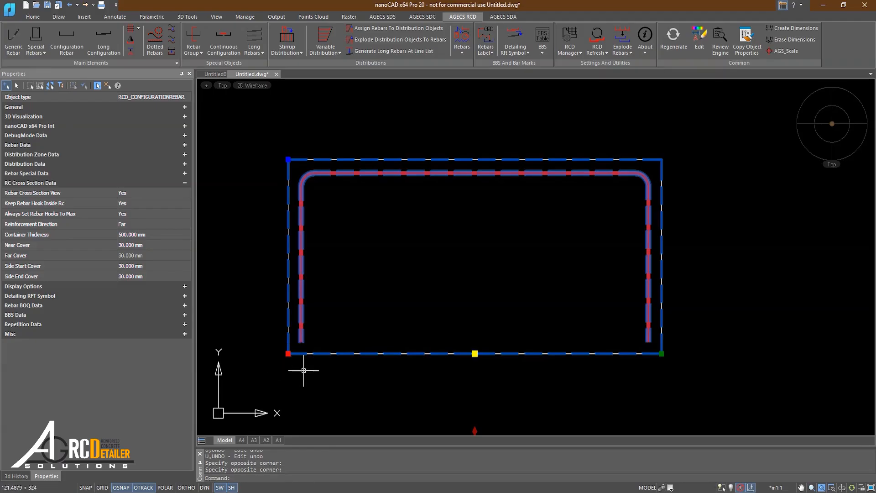
pyautogui.moveTo(254, 132); pyautogui.dragTo(325, 189)
pyautogui.moveTo(276, 149); pyautogui.dragTo(331, 186)
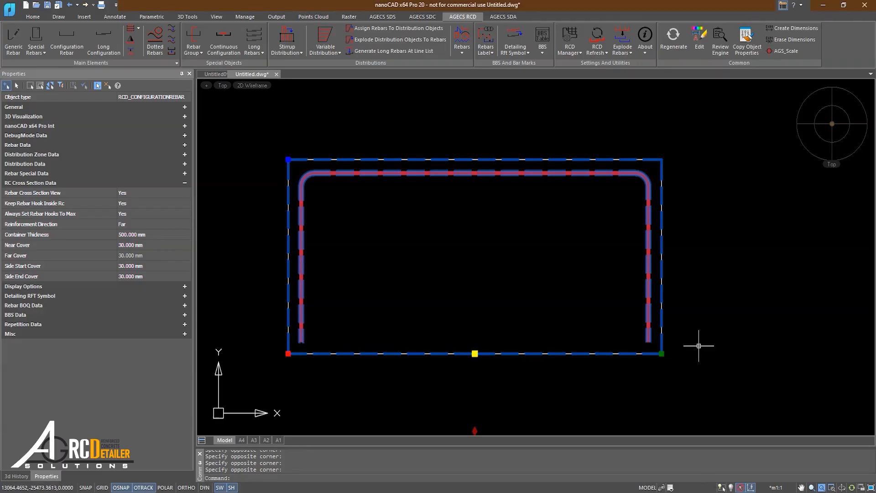
# Switch the section rebar's Reinforcement Direction to Near.
pyautogui.click(141, 225)
pyautogui.click(141, 224)
pyautogui.click(136, 231)
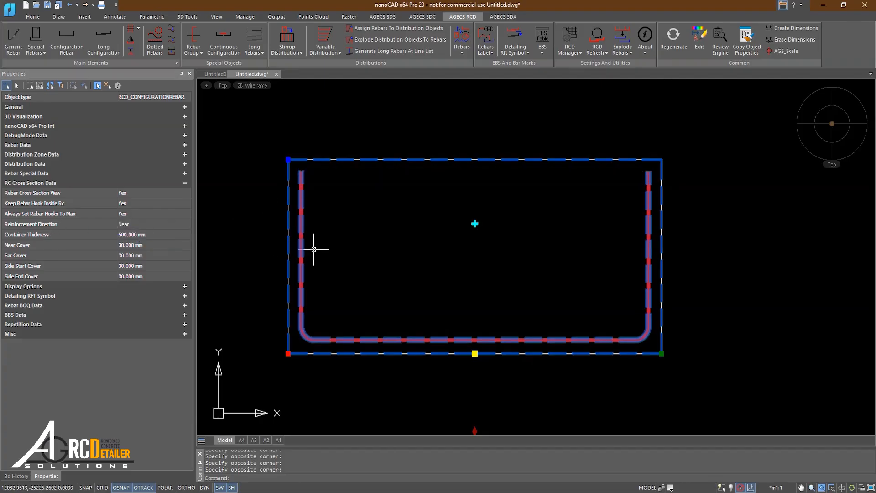
# Draw a second Configuration Rebar horizontally outward from the section's upper-right corner, using the section's lower-right corner as the third point.
pyautogui.click(67, 42)
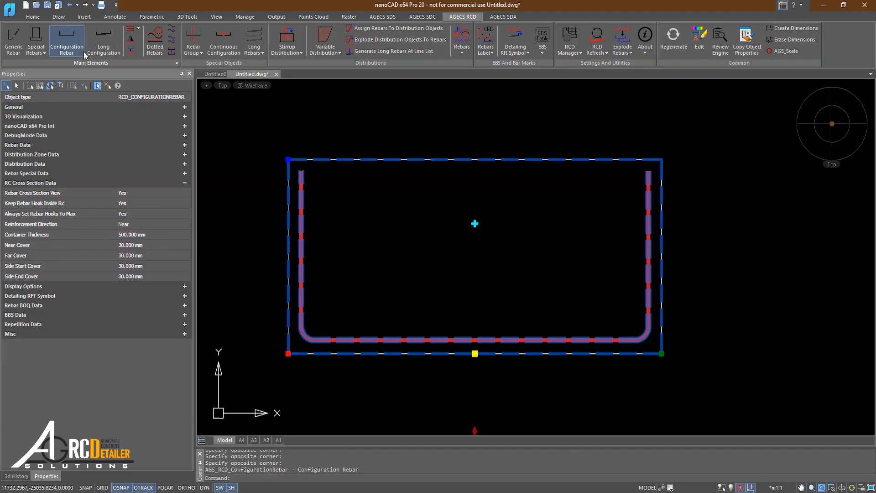
pyautogui.moveTo(450, 265); pyautogui.dragTo(362, 269, button='middle')
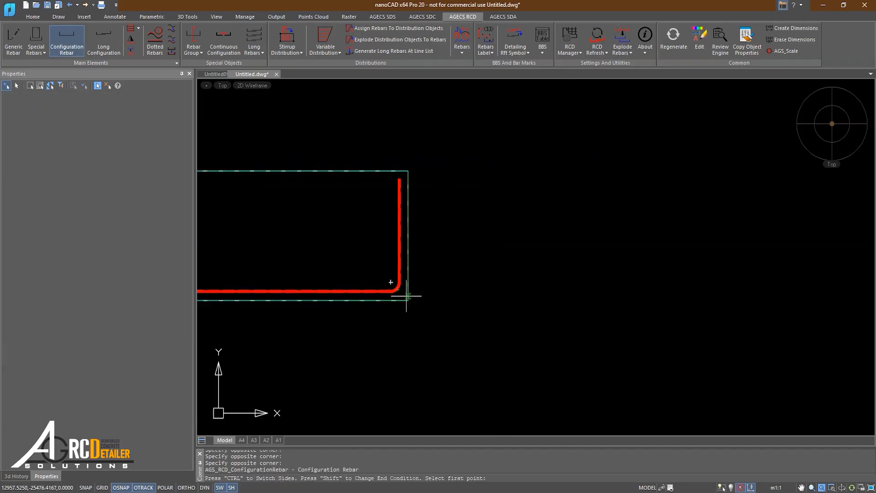
pyautogui.click(408, 170)
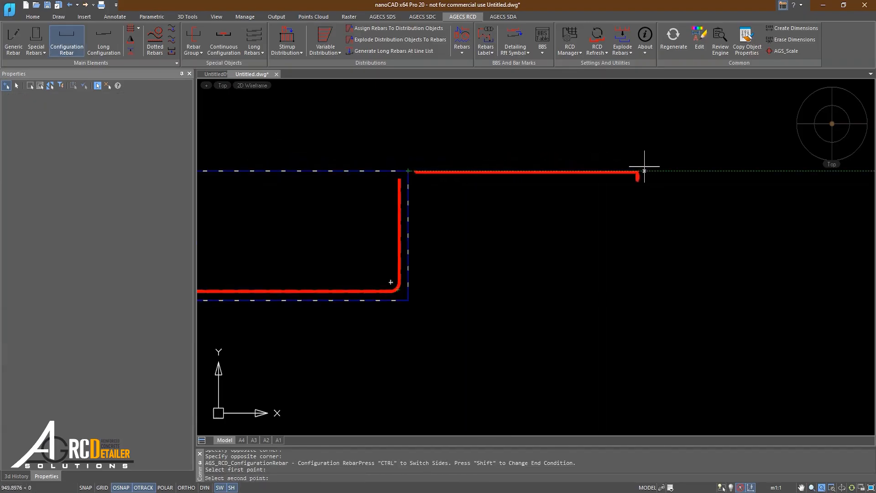
pyautogui.click(647, 170)
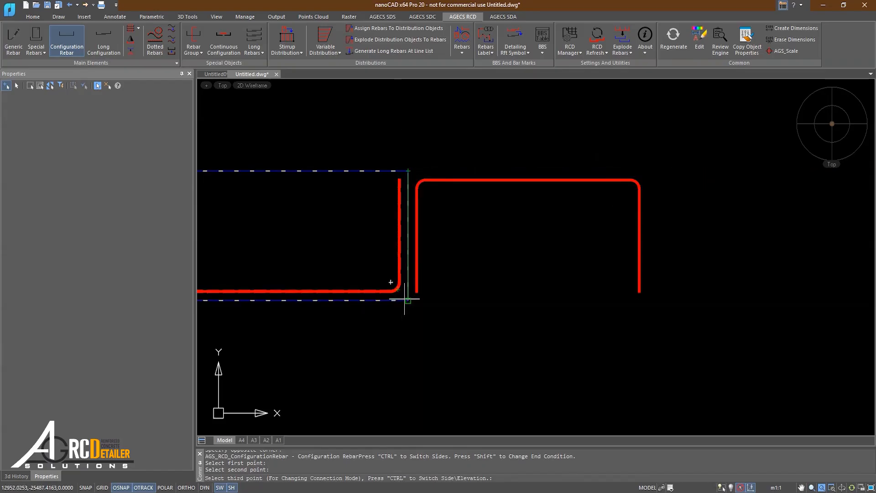
pyautogui.click(407, 299)
# Select the second rebar beside the section and set its Reinforcement Direction to Far.
pyautogui.click(451, 195)
pyautogui.click(432, 166)
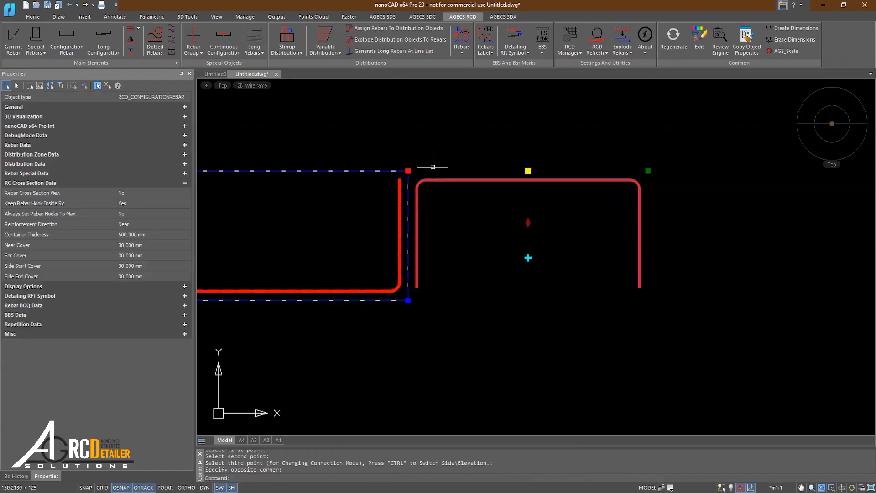
pyautogui.moveTo(432, 167); pyautogui.dragTo(432, 182, button='middle')
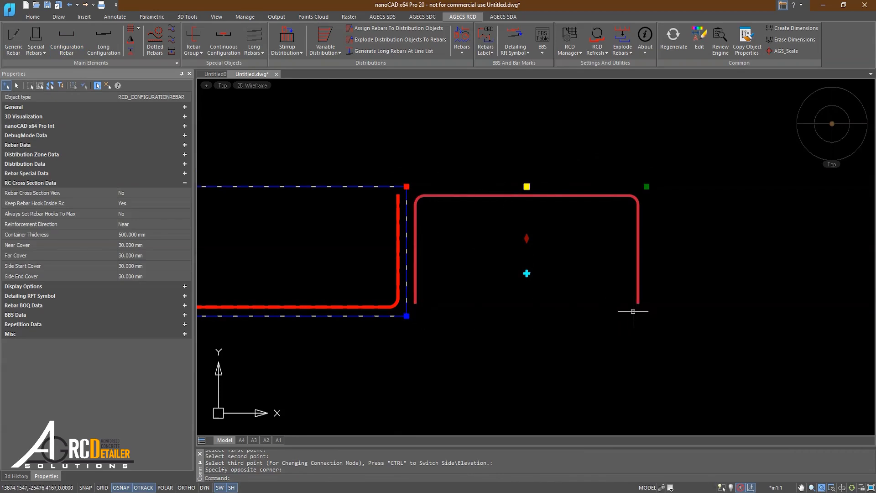
pyautogui.click(141, 227)
pyautogui.click(178, 234)
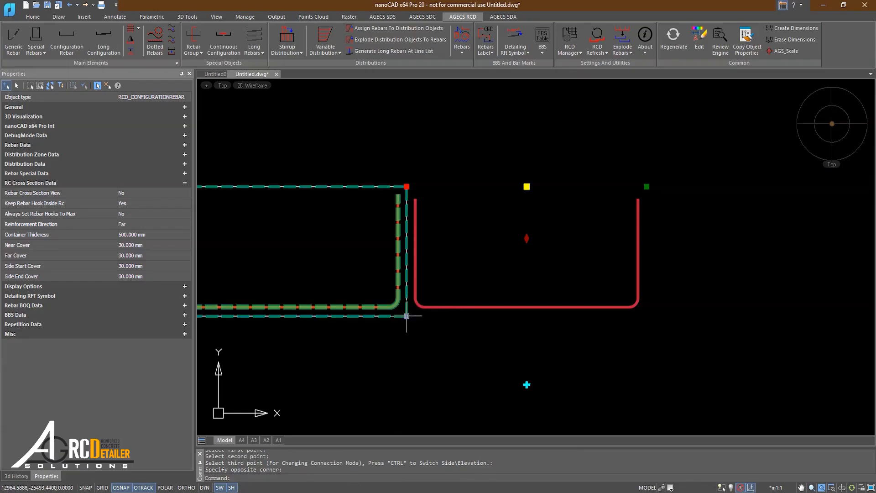
# Cut the second rebar beside the section out of the drawing.
pyautogui.scroll(3, 407, 311)
pyautogui.scroll(-3, 480, 257)
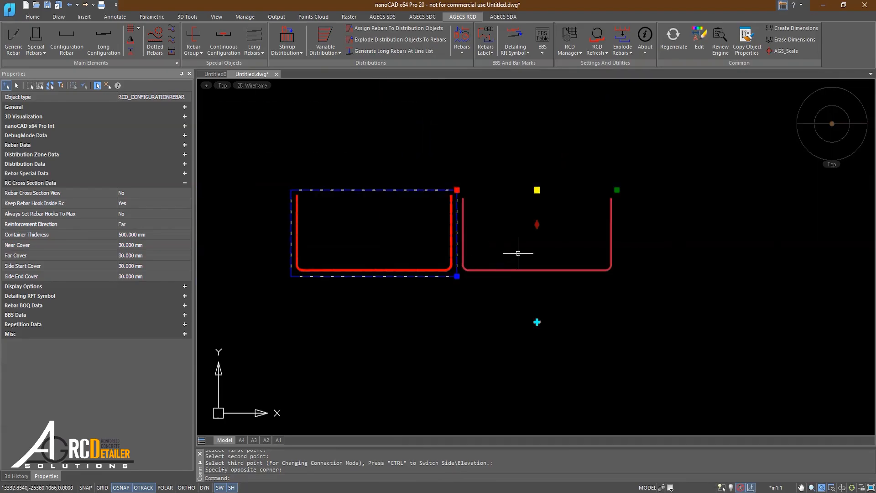
pyautogui.click(522, 253)
pyautogui.click(510, 286)
pyautogui.hotkey('ctrl', 'x')
# Select the U-shaped rebar inside the section and view its Reinforcement Direction options.
pyautogui.scroll(2, 398, 268)
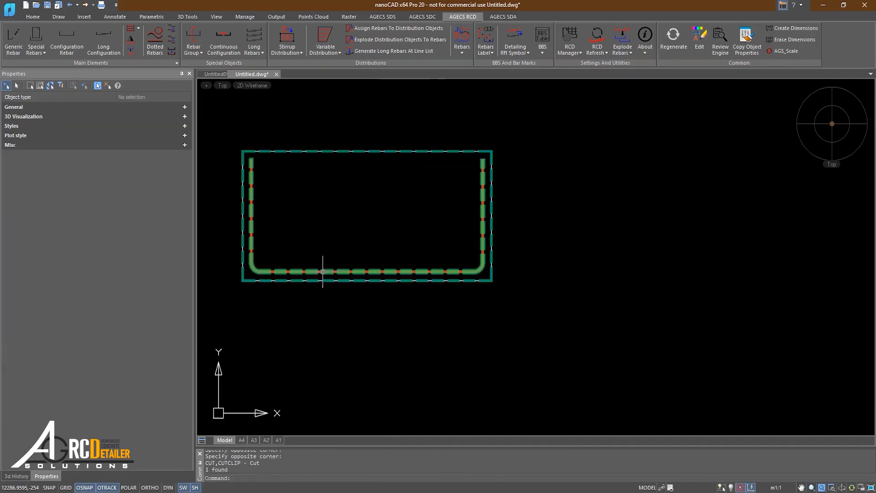
pyautogui.click(321, 271)
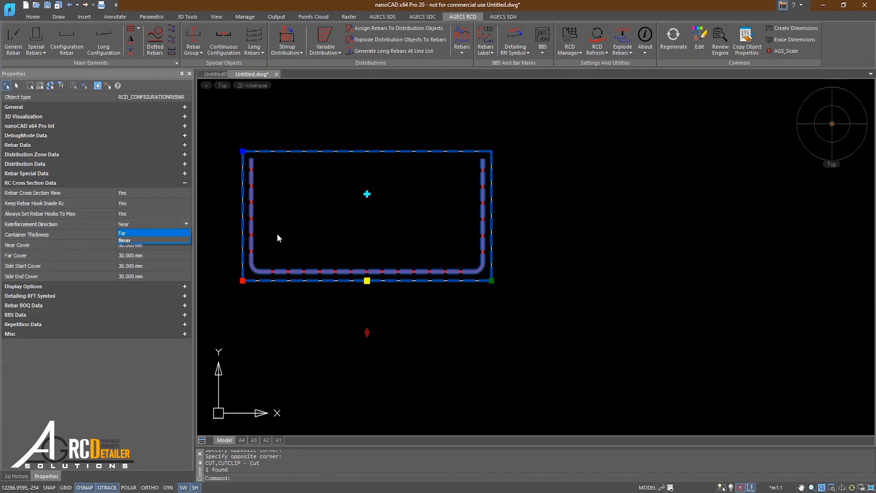
pyautogui.moveTo(298, 251); pyautogui.dragTo(326, 274, button='middle')
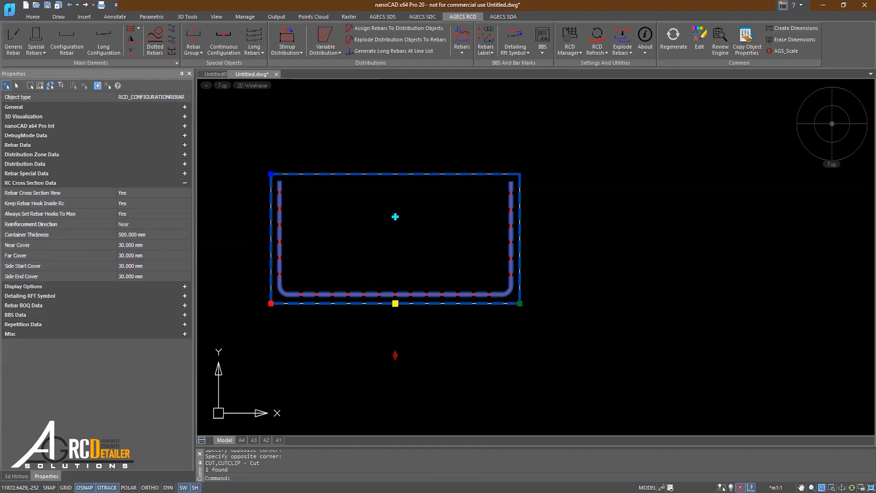
pyautogui.press('alt')
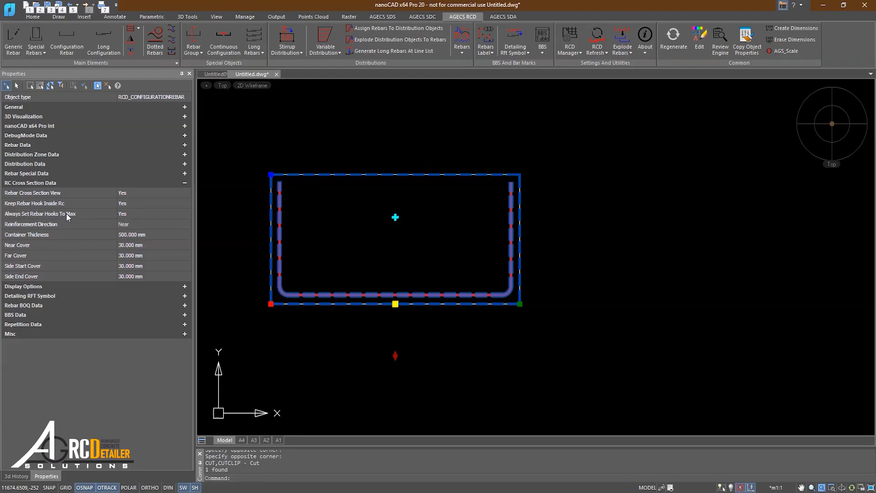
# Expand the rebar's Rebar Special Data and check its start and end hook lengths.
pyautogui.click(51, 174)
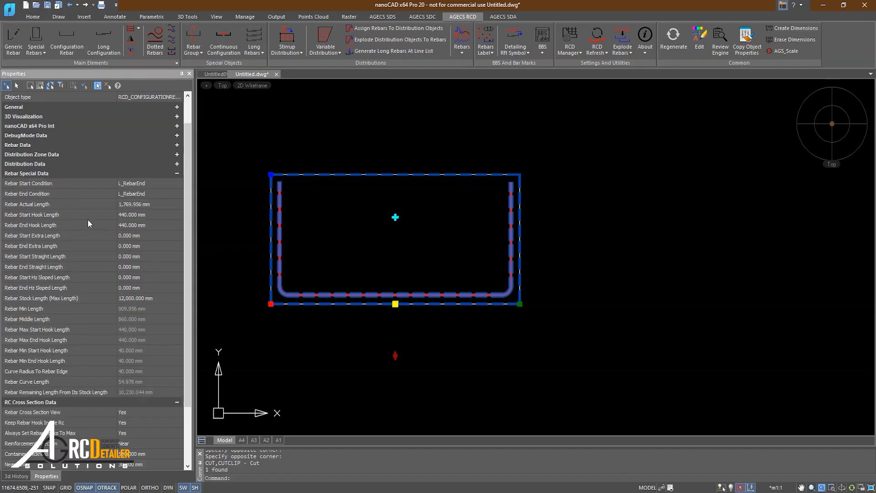
pyautogui.scroll(-1, 89, 223)
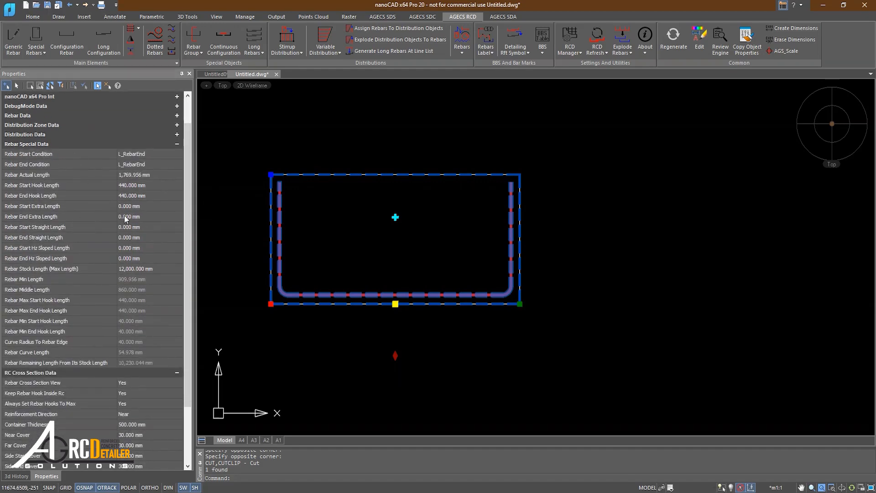
pyautogui.scroll(-1, 82, 204)
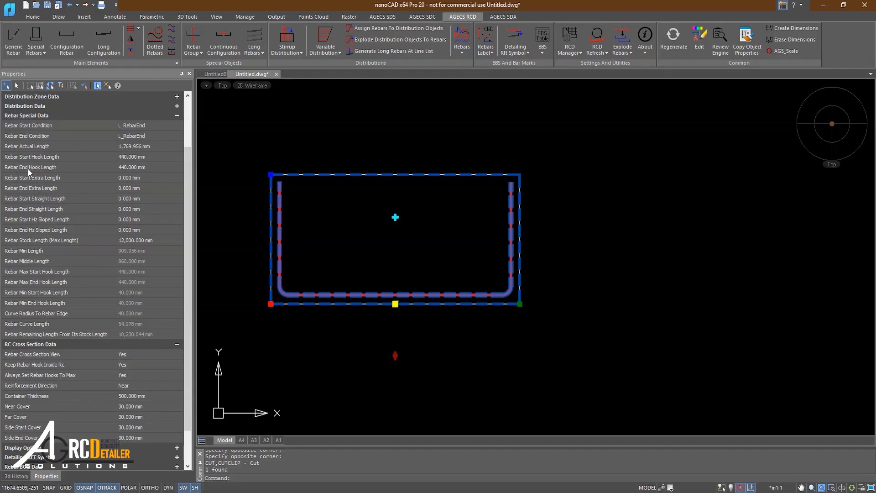
pyautogui.click(39, 155)
pyautogui.click(36, 167)
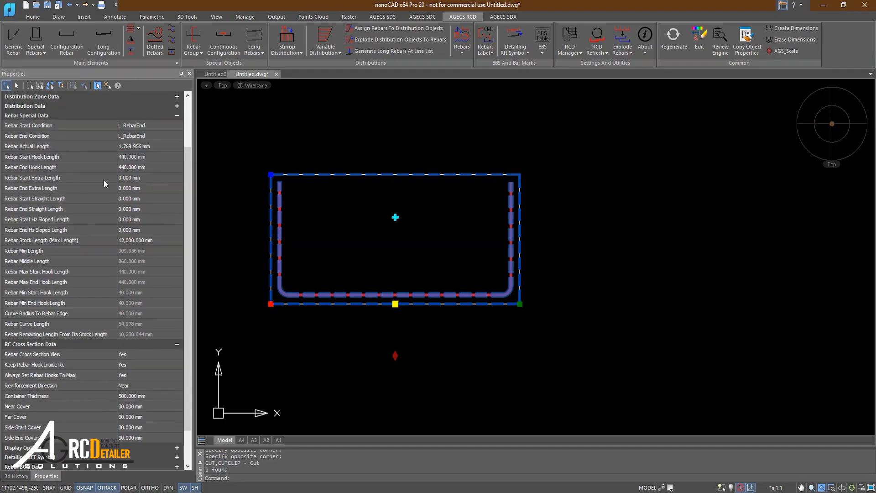
pyautogui.scroll(3, 265, 219)
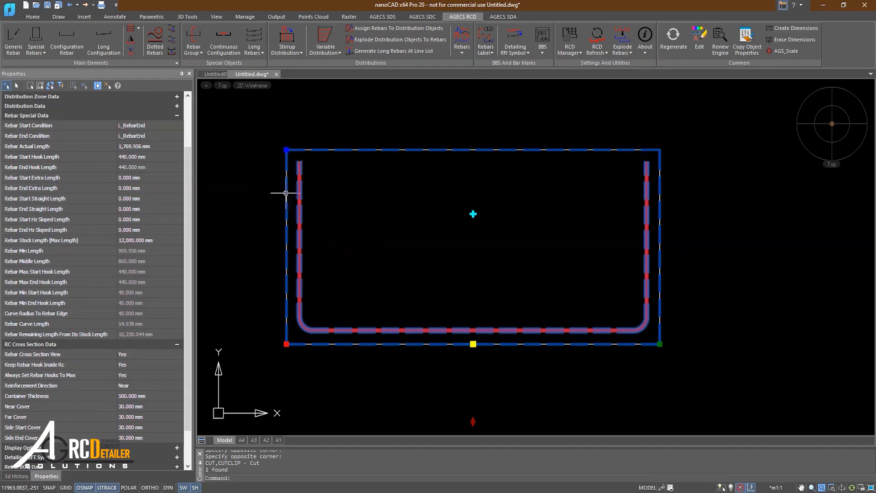
pyautogui.press('Escape')
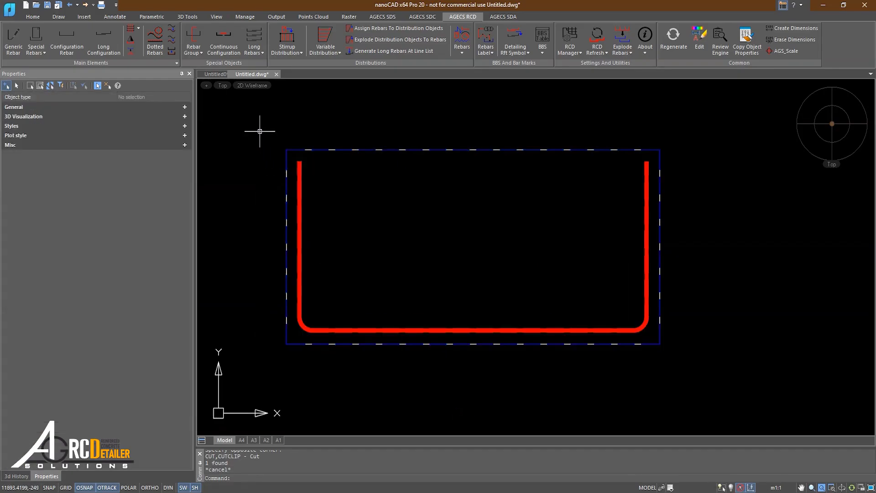
pyautogui.click(263, 116)
pyautogui.click(338, 305)
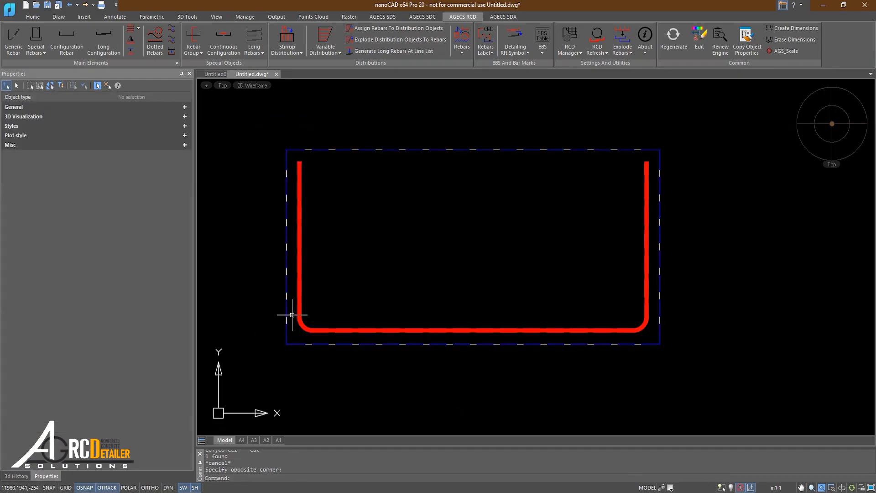
pyautogui.click(294, 190)
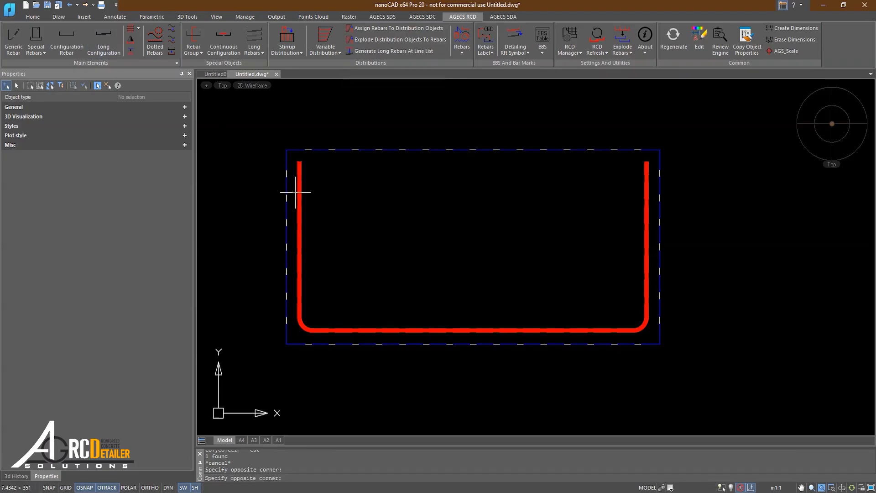
pyautogui.click(302, 210)
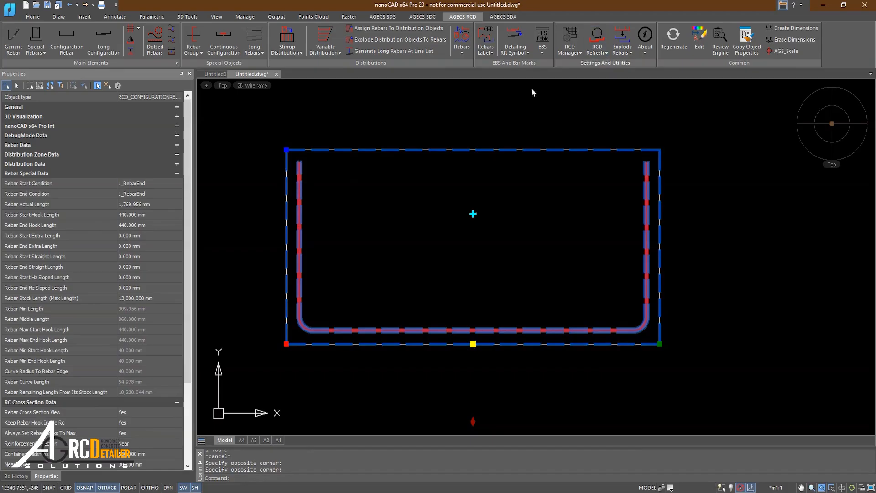
# Add a vertical linear dimension along the rebar's left leg, from the outer face of its bottom run to the leg's upper end.
pyautogui.write('d')
pyautogui.press('Return')
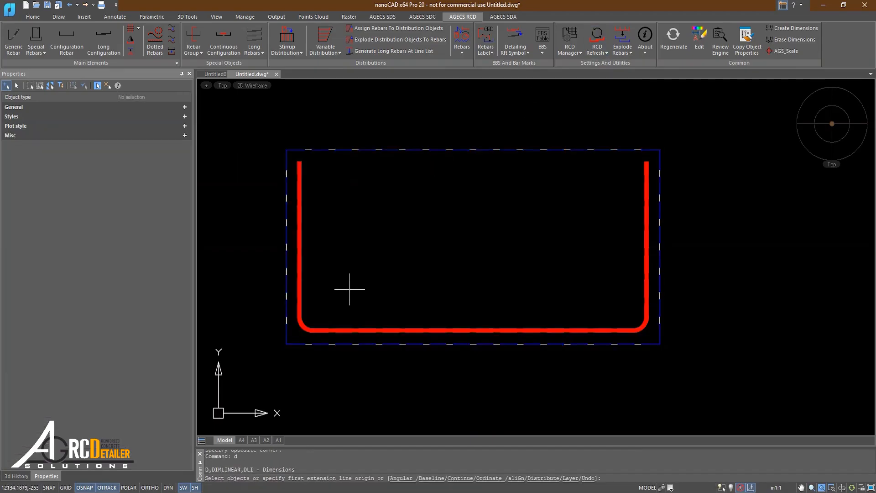
pyautogui.click(312, 317)
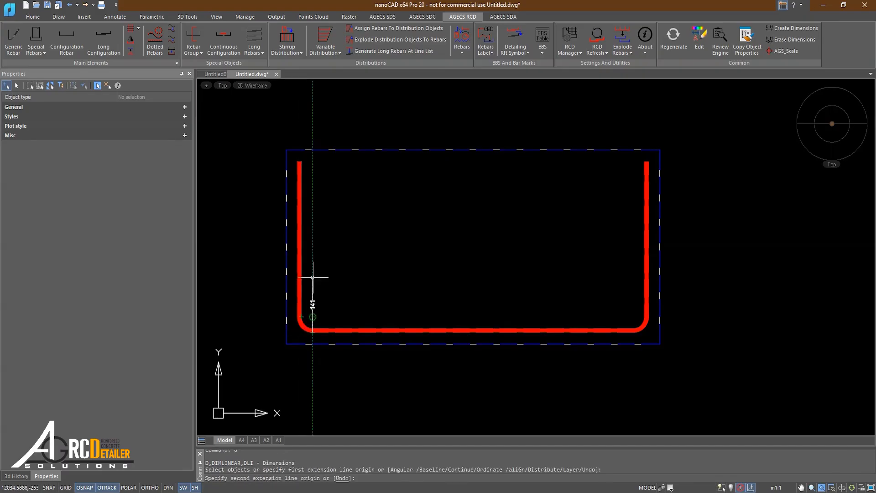
pyautogui.click(312, 160)
pyautogui.scroll(3, 306, 188)
pyautogui.click(325, 185)
pyautogui.press('Escape')
# Examine both ends of the left leg's dimension, and select the rebar to compare it with the Rebar Start Hook Length.
pyautogui.moveTo(366, 306); pyautogui.dragTo(368, 229, button='middle')
pyautogui.scroll(-2, 369, 232)
pyautogui.scroll(1, 351, 334)
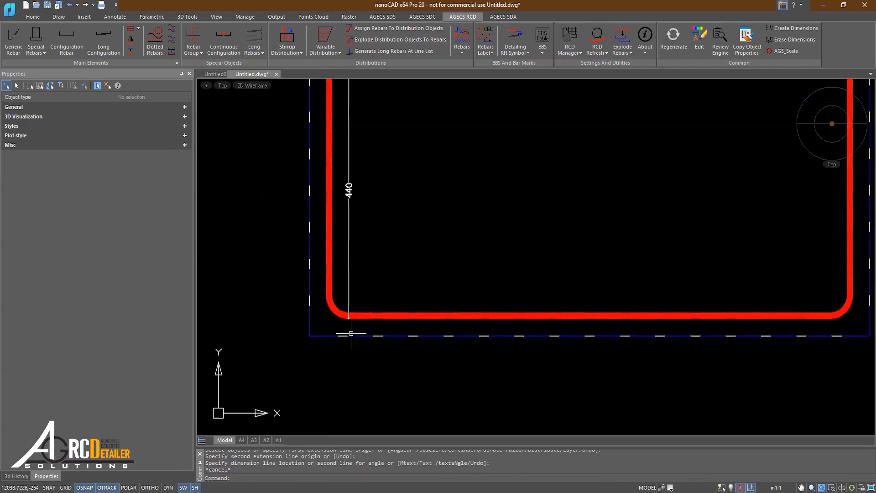
pyautogui.scroll(4, 351, 333)
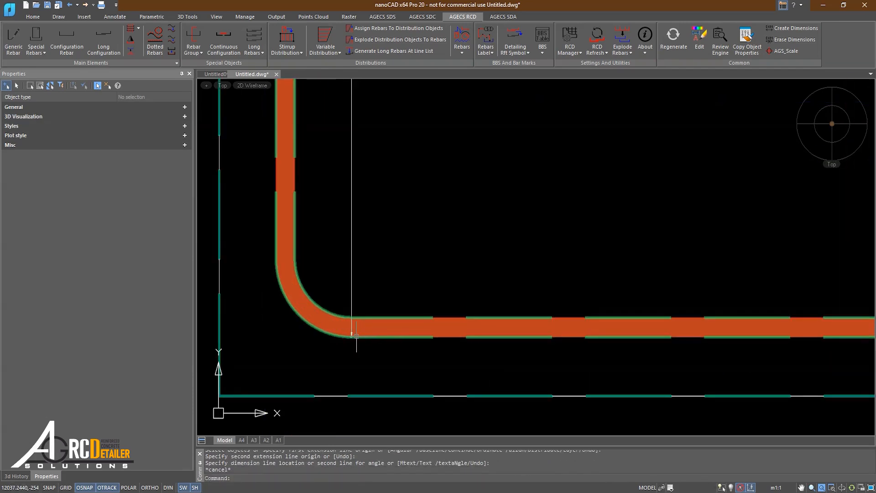
pyautogui.scroll(-4, 354, 230)
pyautogui.scroll(4, 333, 127)
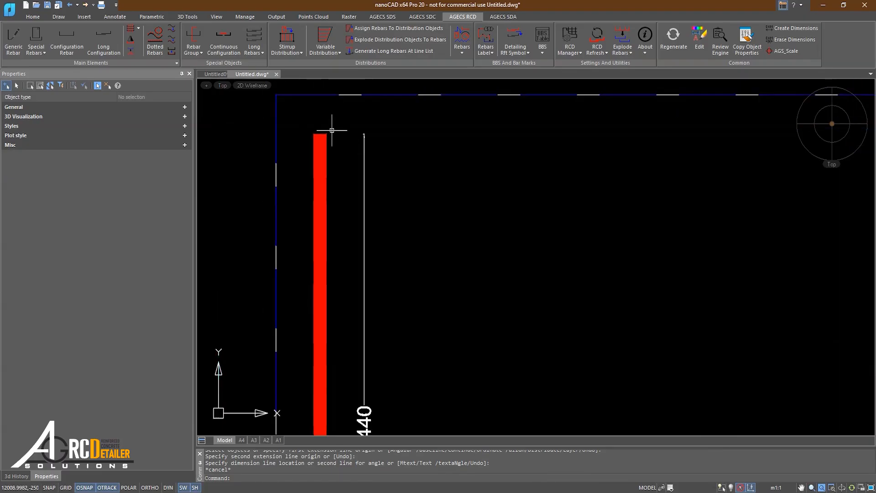
pyautogui.scroll(-4, 322, 133)
pyautogui.scroll(2, 335, 233)
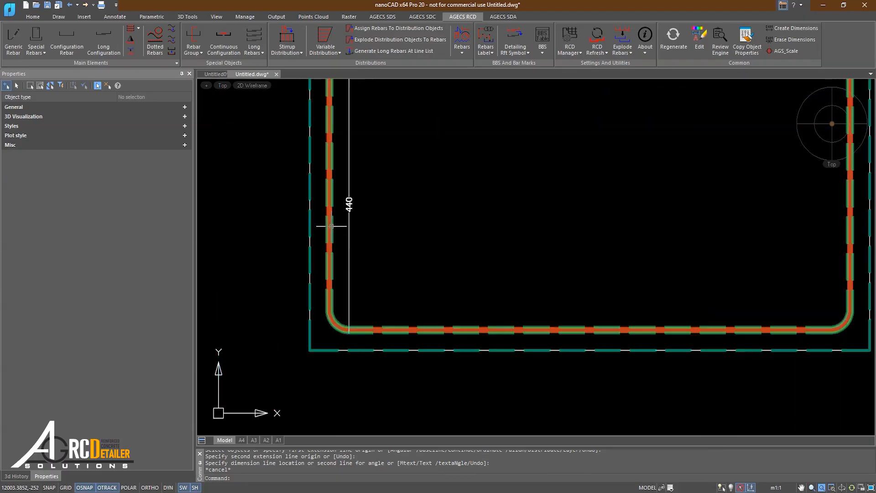
pyautogui.click(331, 226)
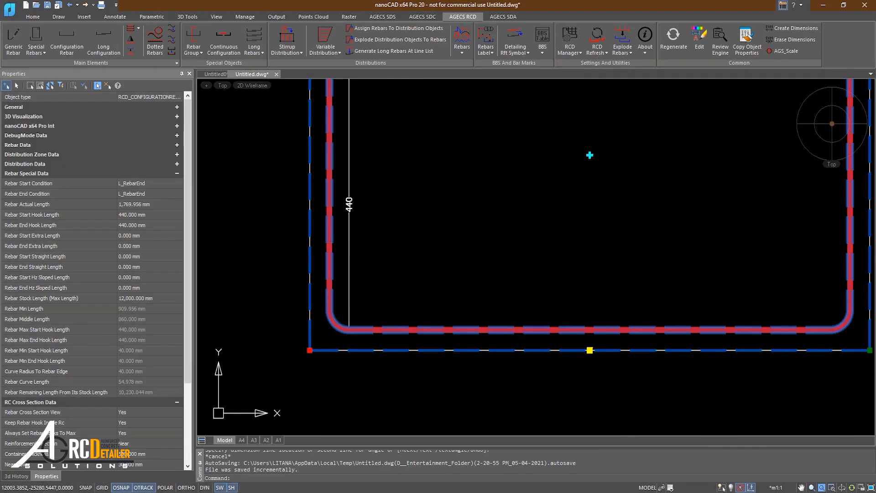
# Examine the rebar's cross section data and check its Rebar Max Start Hook Length and Rebar Max End Hook Length.
pyautogui.scroll(-2, 277, 334)
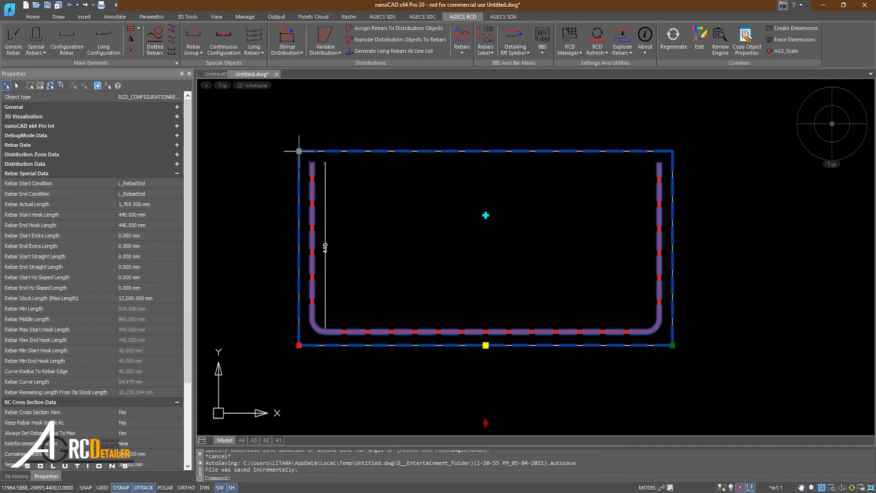
pyautogui.scroll(-1, 146, 393)
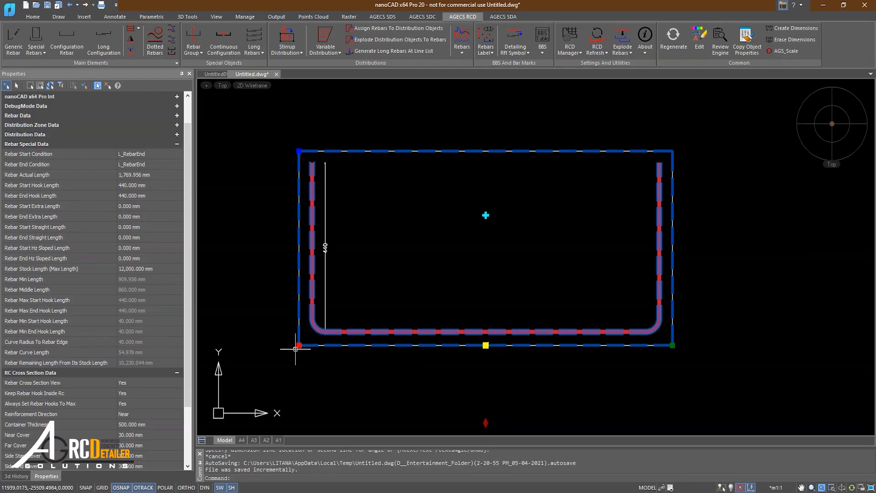
pyautogui.scroll(-1, 116, 410)
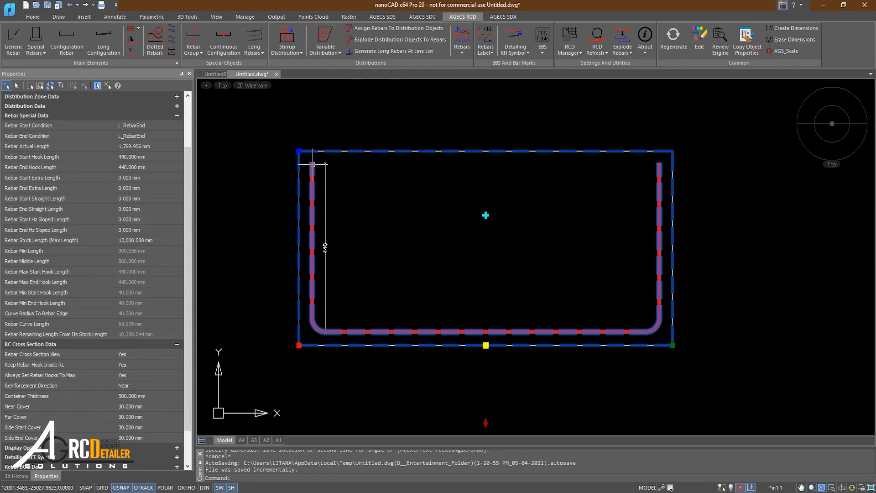
pyautogui.scroll(2, 333, 328)
pyautogui.moveTo(333, 328); pyautogui.dragTo(340, 341, button='middle')
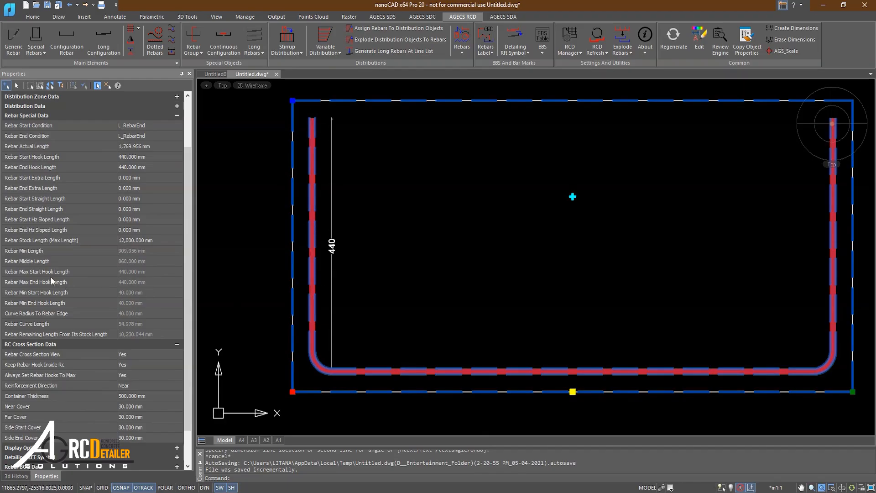
pyautogui.click(34, 272)
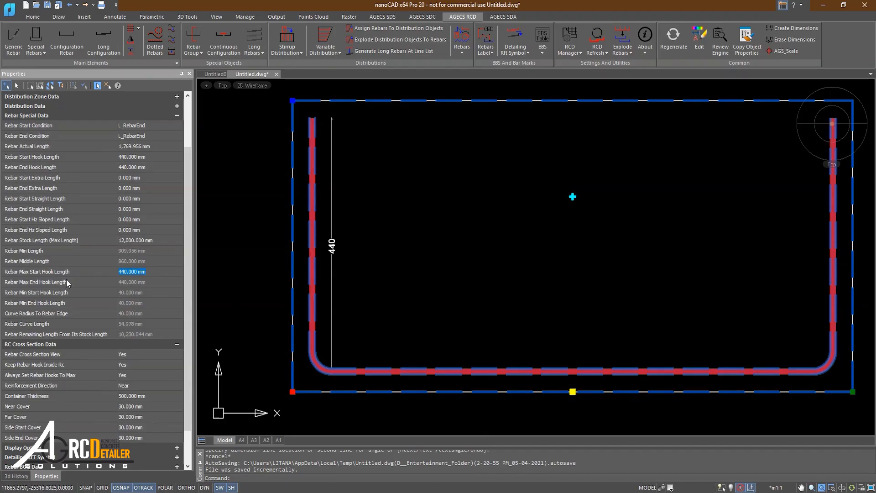
pyautogui.scroll(-2, 505, 275)
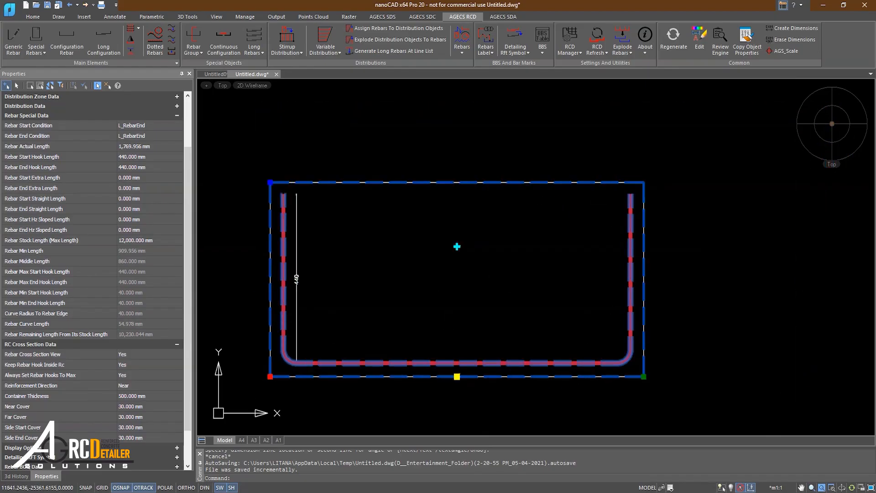
# Set Always Set Rebar Hooks To Max to No, and give the rebar a 200 mm start hook and a 300 mm end hook.
pyautogui.click(135, 158)
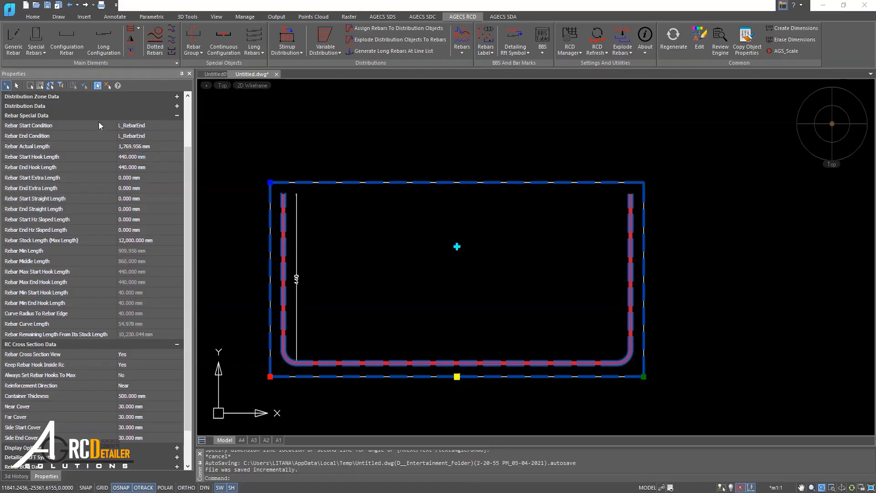
pyautogui.click(147, 159)
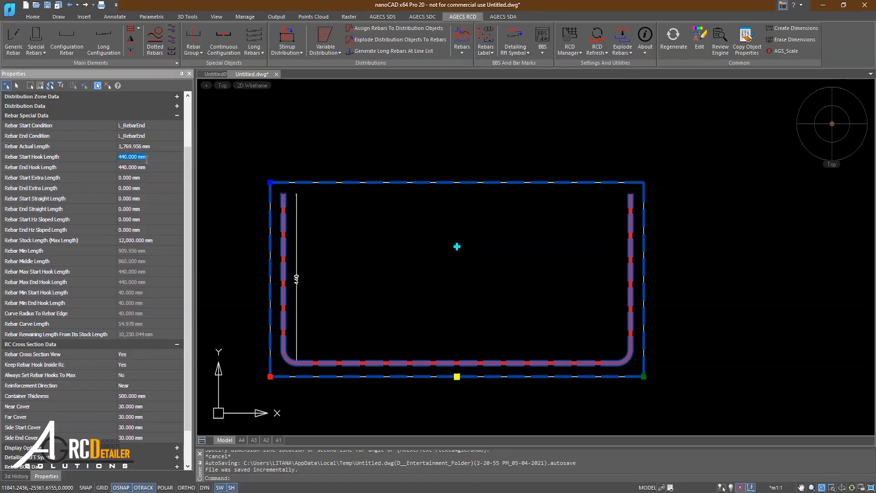
pyautogui.write('200')
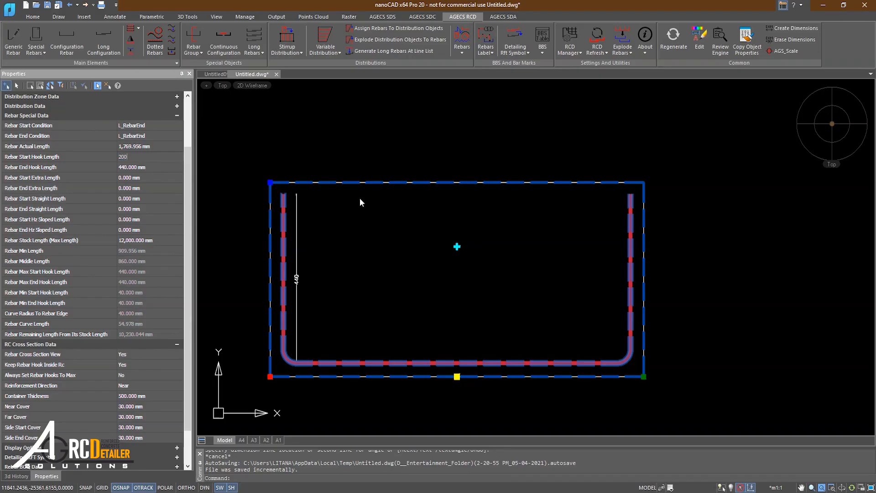
pyautogui.press('Return')
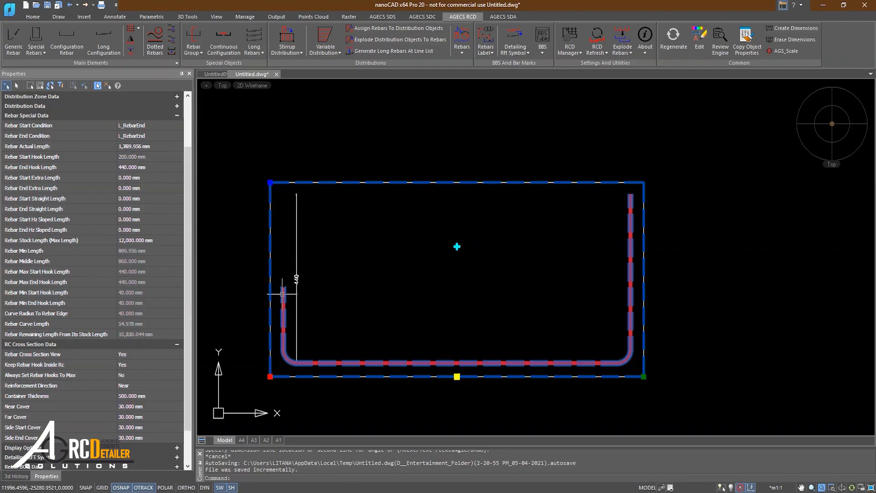
pyautogui.click(140, 169)
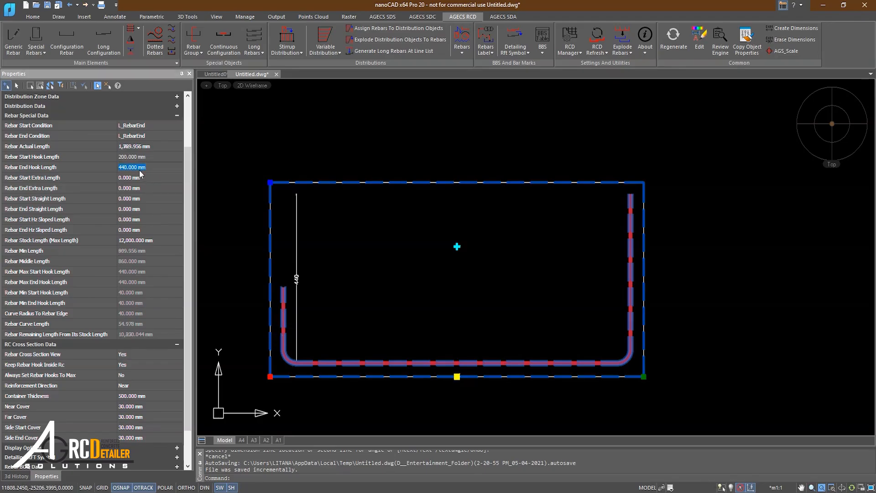
pyautogui.press('Return')
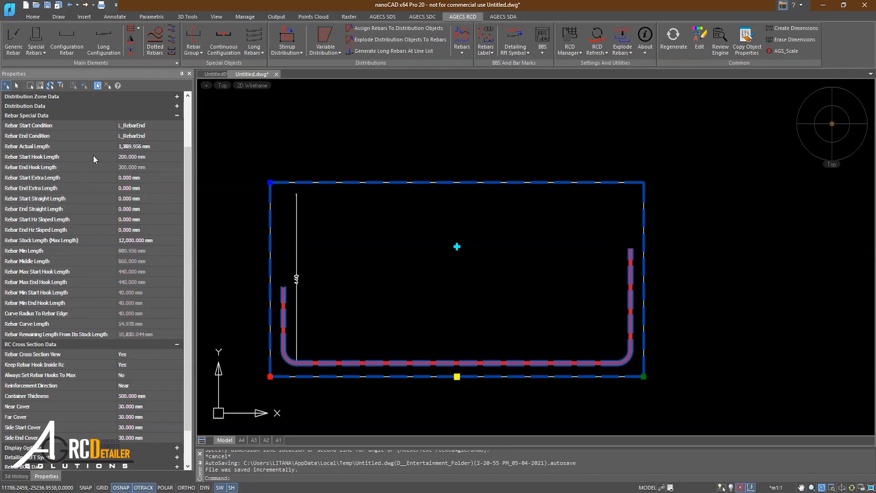
# Stretch the upper end of the left leg's dimension down to the shortened leg's upper end.
pyautogui.click(300, 254)
pyautogui.click(291, 263)
pyautogui.click(296, 194)
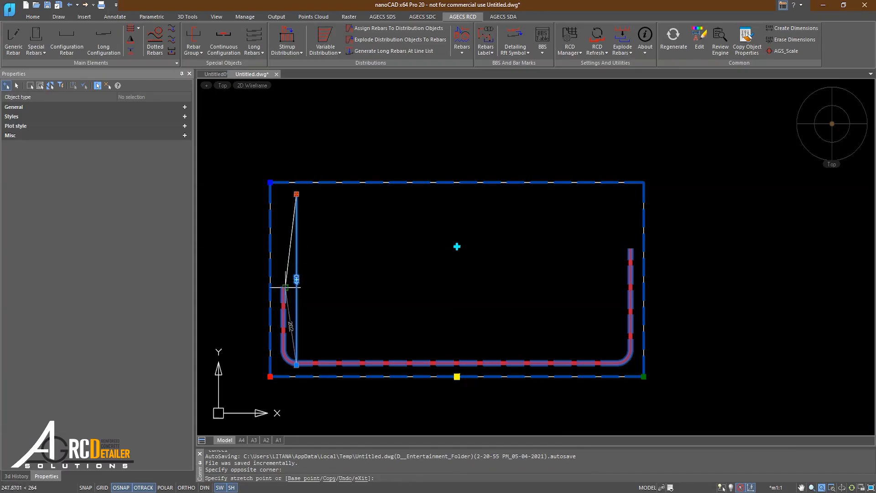
pyautogui.click(285, 287)
pyautogui.press('Escape')
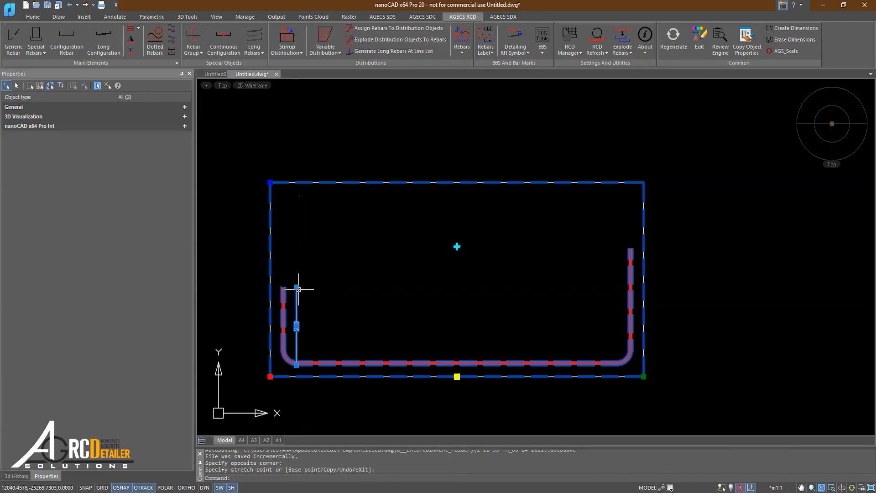
pyautogui.scroll(2, 292, 318)
pyautogui.scroll(-2, 342, 352)
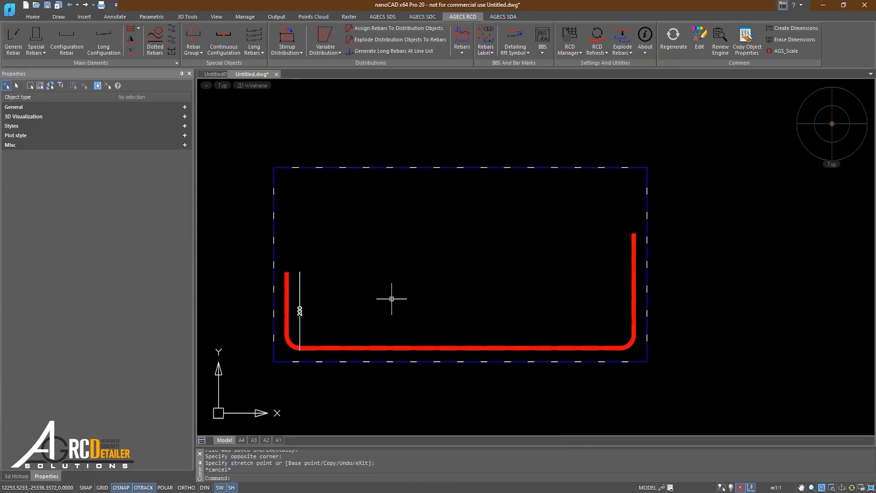
pyautogui.scroll(2, 344, 323)
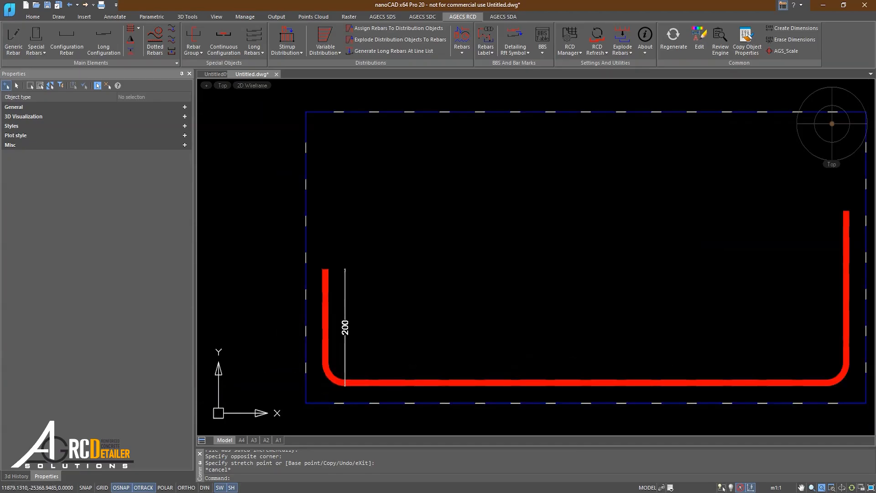
# Select the rebar and set its Rebar Start Hook Length to 440 mm.
pyautogui.click(344, 322)
pyautogui.scroll(-3, 356, 317)
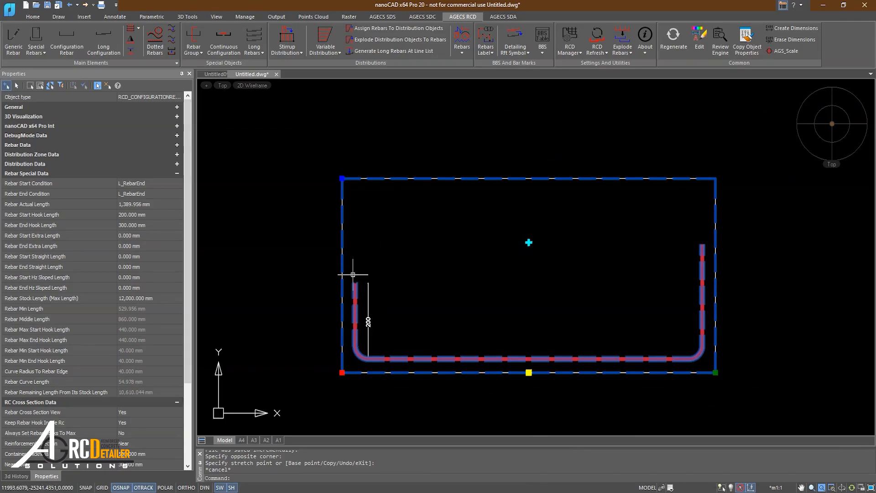
pyautogui.scroll(-2, 89, 407)
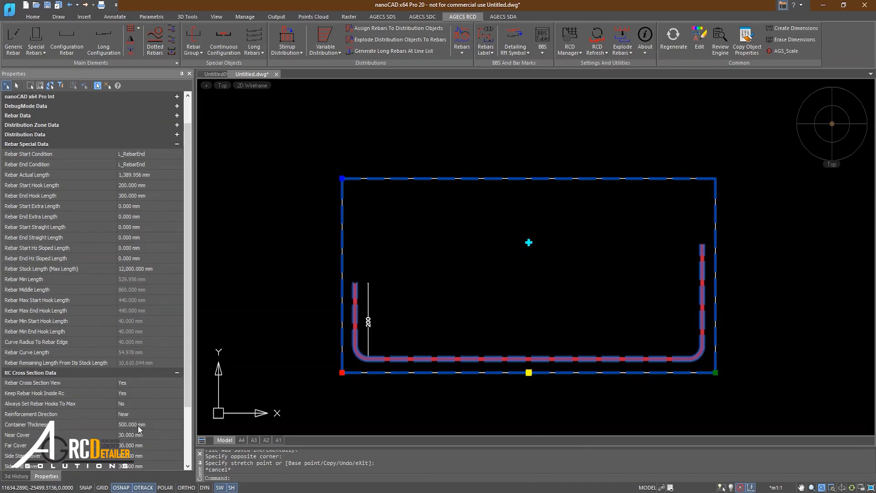
pyautogui.moveTo(277, 275); pyautogui.dragTo(236, 310, button='middle')
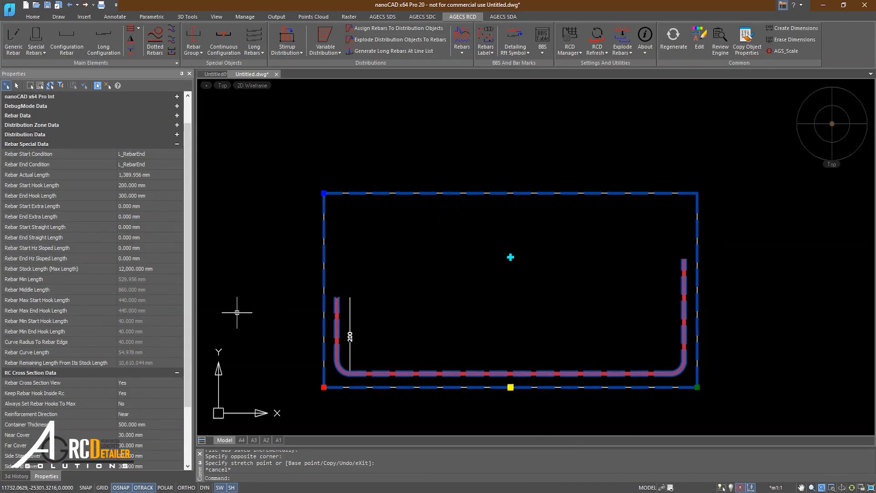
pyautogui.click(136, 187)
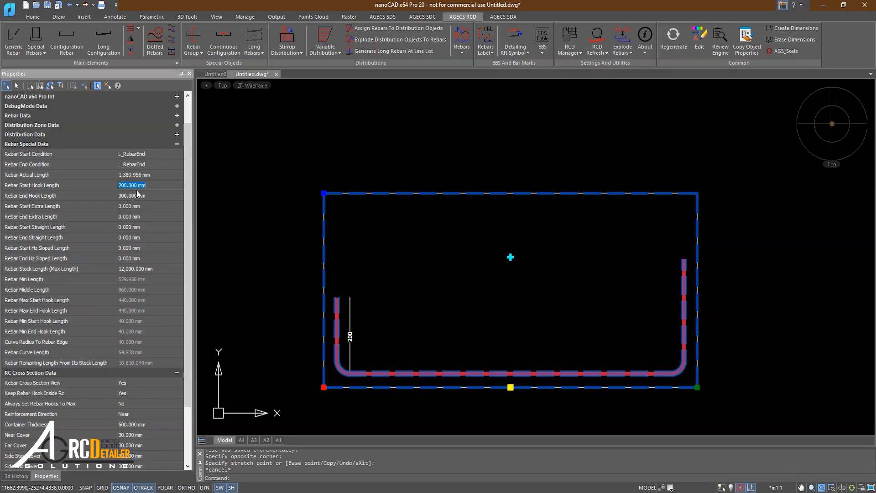
pyautogui.write('440')
pyautogui.press('Return')
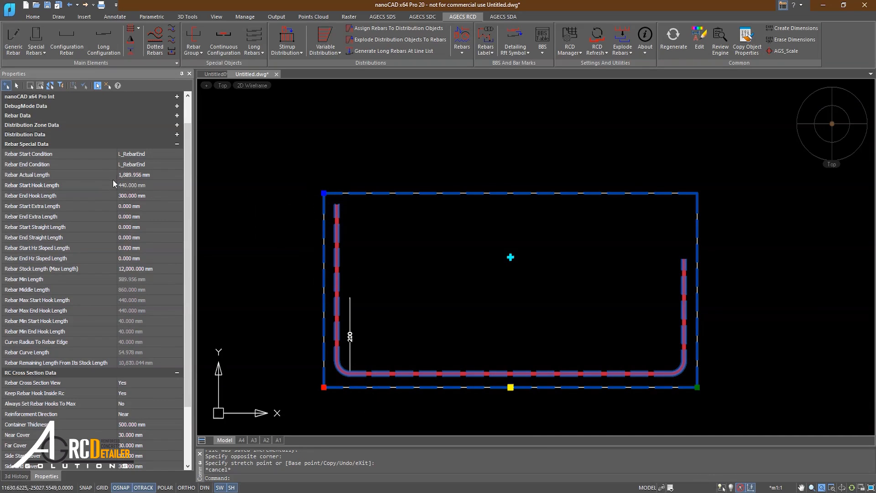
# Try to set the Rebar Start Hook Length to 700 mm while the hooks are kept inside the concrete.
pyautogui.click(134, 185)
pyautogui.write('700')
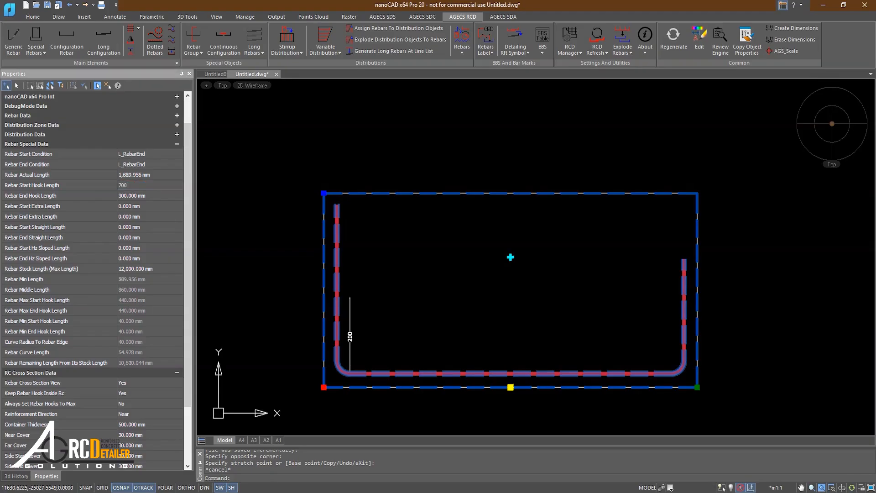
pyautogui.press('Return')
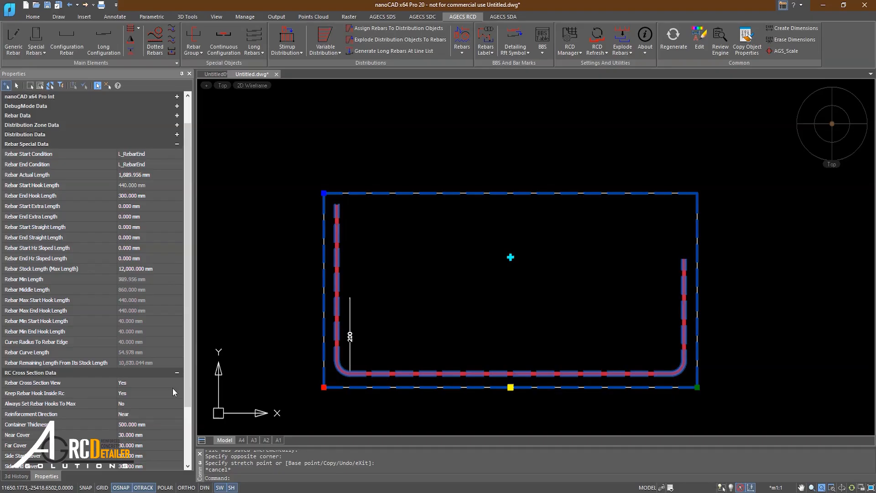
pyautogui.click(301, 176)
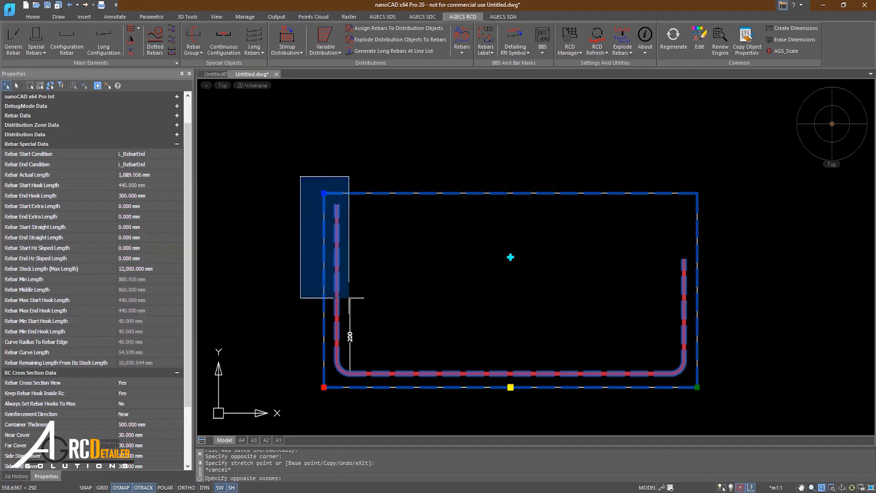
pyautogui.click(270, 291)
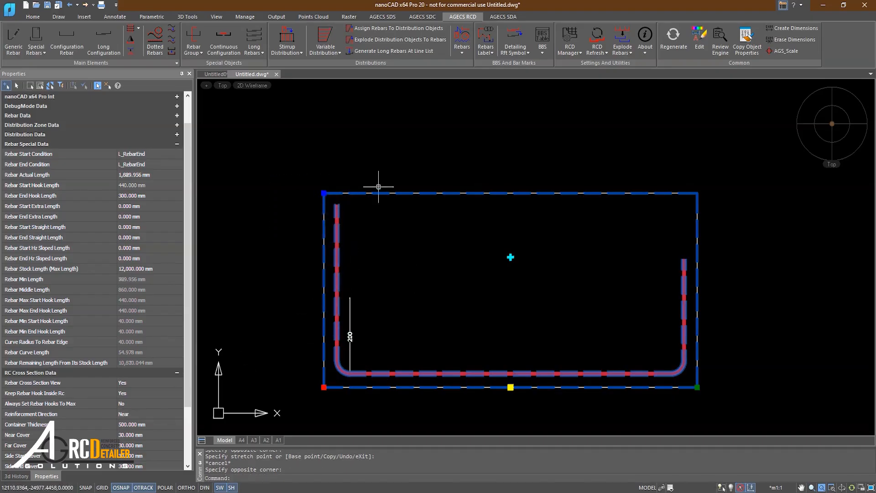
pyautogui.click(136, 185)
pyautogui.write('700')
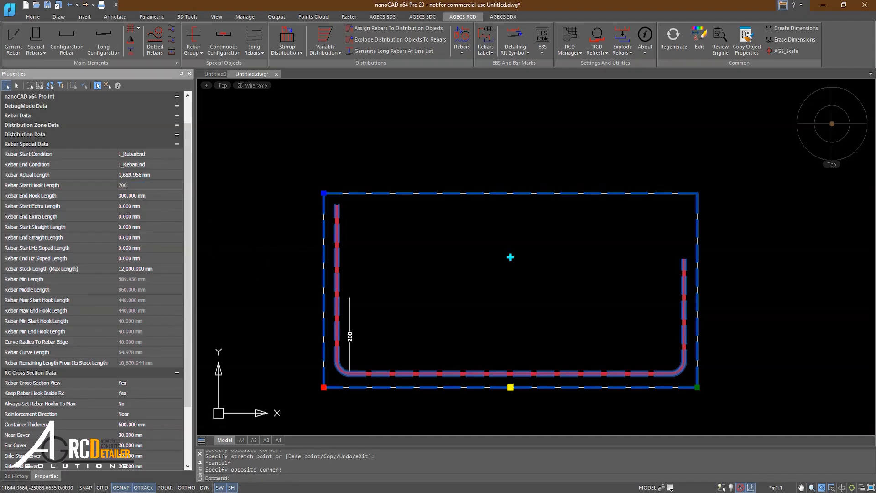
pyautogui.press('Return')
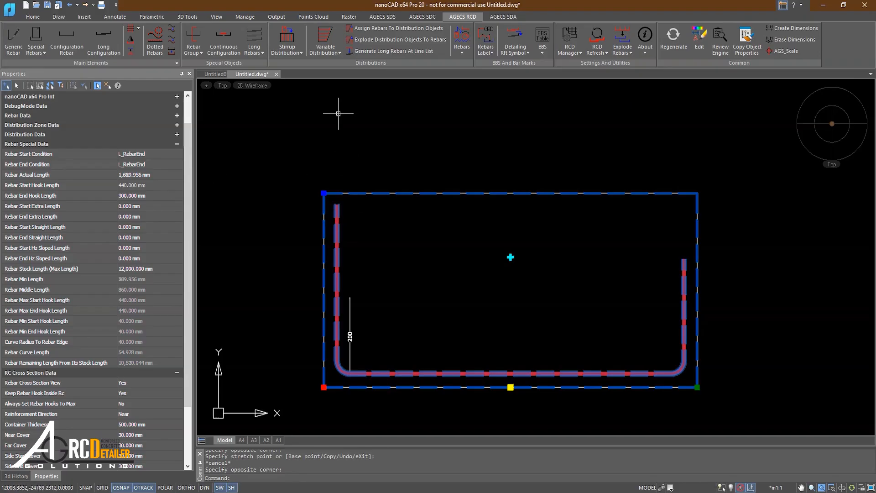
# Set the rebar's Keep Rebar Hook Inside Rc option to No.
pyautogui.scroll(-2, 338, 336)
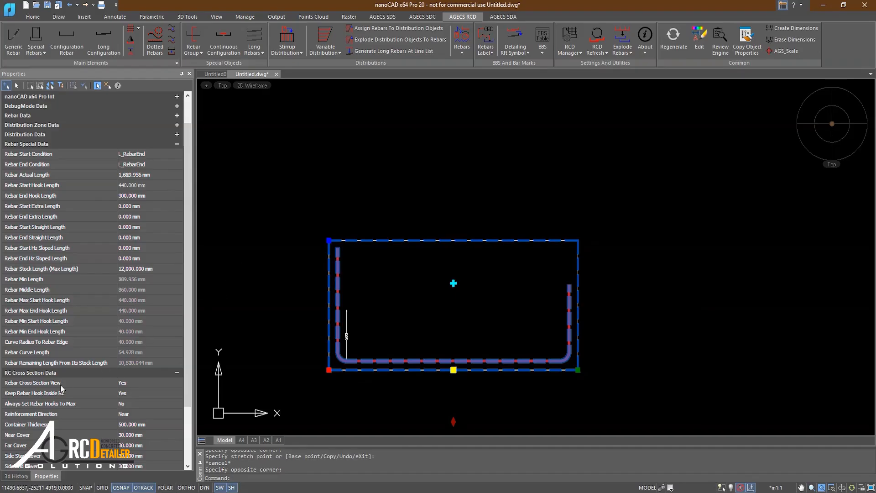
pyautogui.click(129, 402)
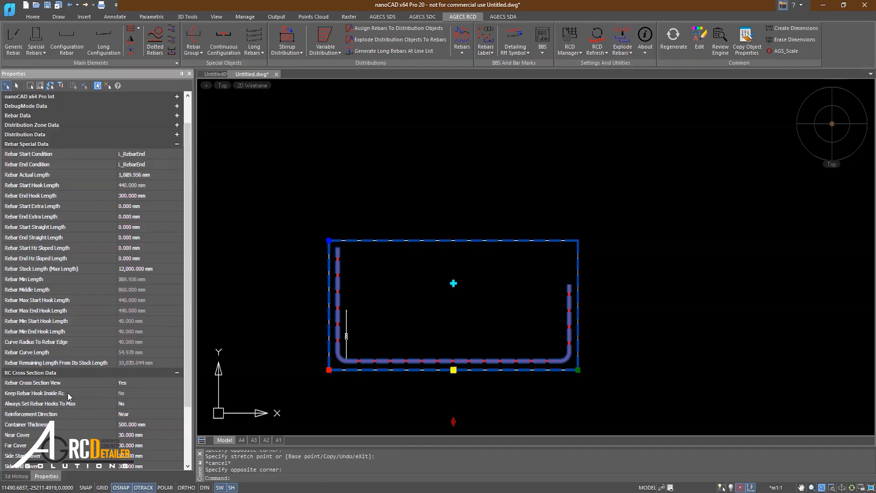
pyautogui.click(144, 185)
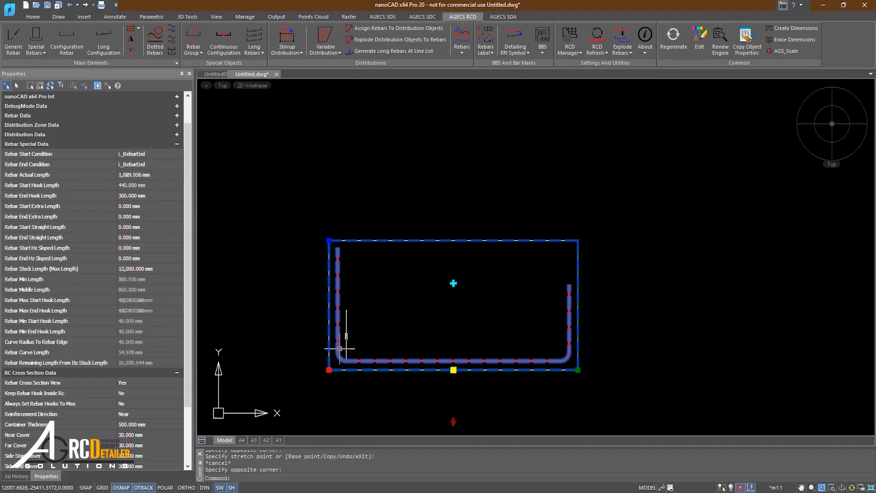
# Set the Rebar Start Hook Length to 700 mm and the Rebar End Hook Length to 900 mm.
pyautogui.click(134, 185)
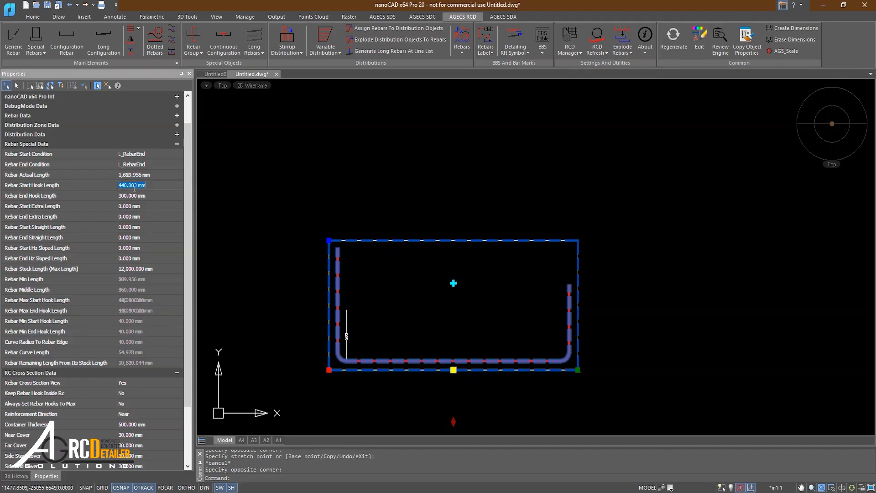
pyautogui.write('700')
pyautogui.press('Return')
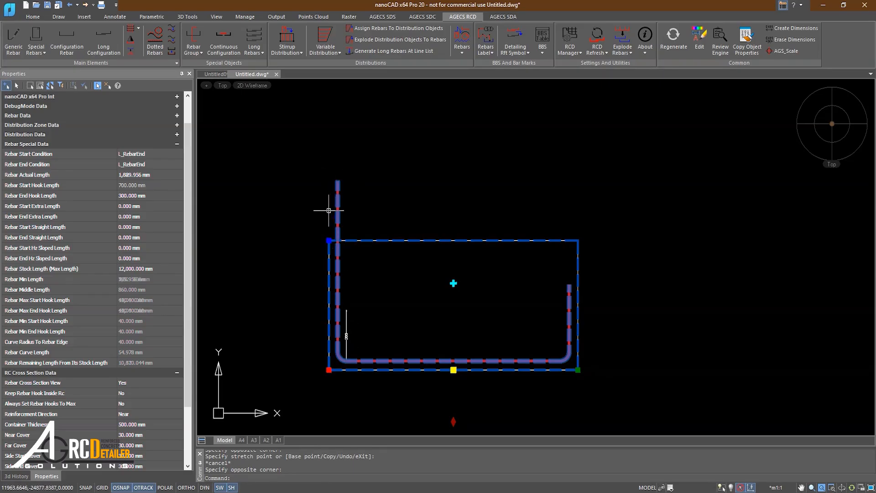
pyautogui.click(143, 199)
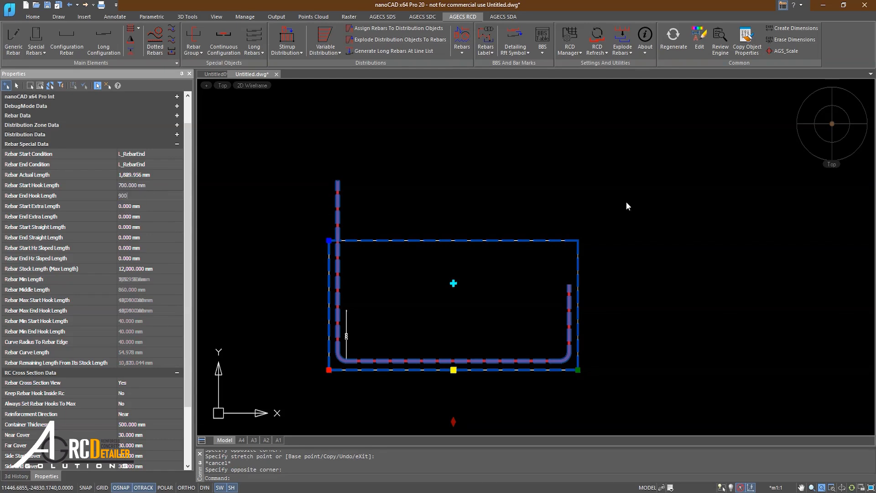
pyautogui.press('Return')
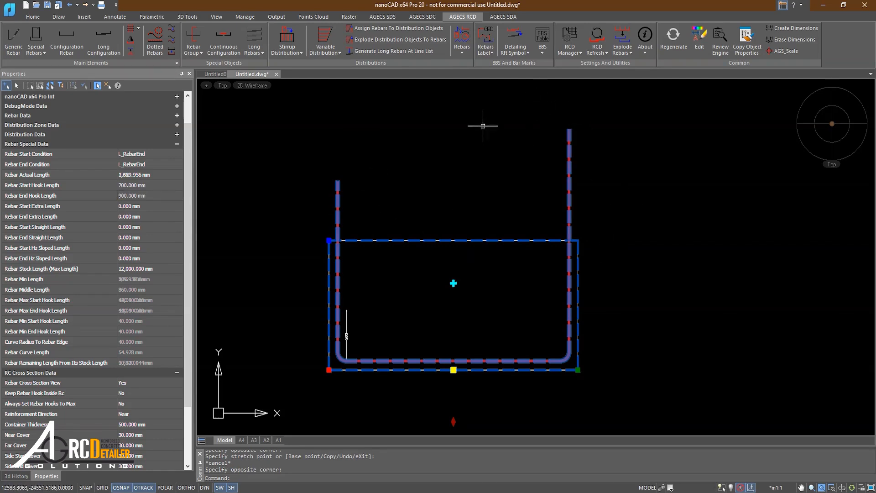
# Set the rebar's Keep Rebar Hook Inside Rc option back to Yes.
pyautogui.click(135, 395)
pyautogui.click(133, 407)
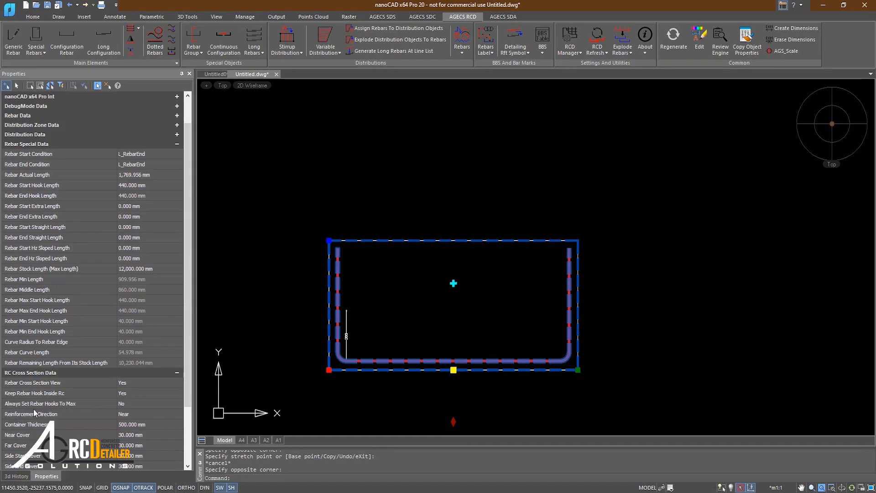
# View the choices of the rebar's Always Set Rebar Hooks To Max option.
pyautogui.click(129, 405)
pyautogui.click(128, 404)
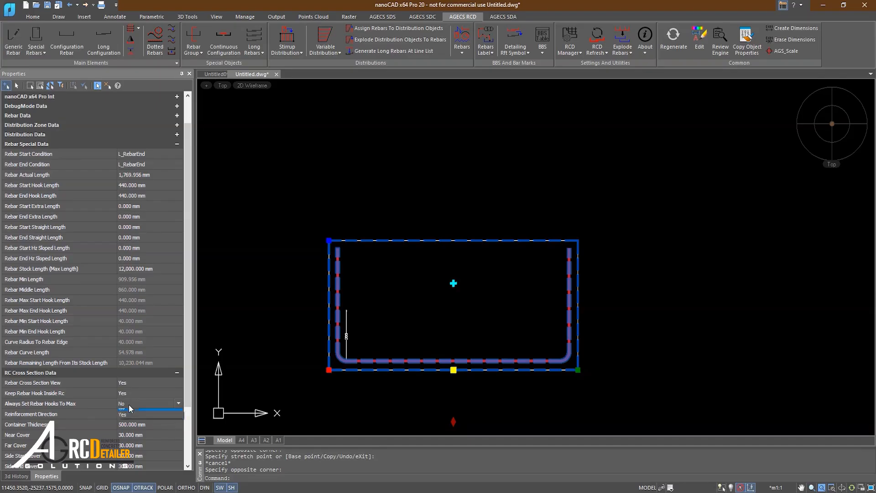
pyautogui.click(129, 414)
# Stretch the rebar container's upper corner grip down to a container thickness of about 353 mm.
pyautogui.scroll(5, 358, 243)
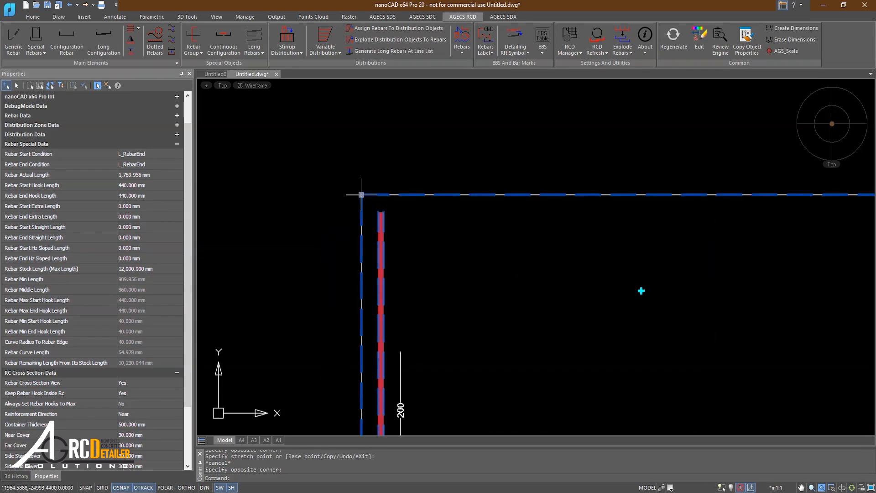
pyautogui.click(357, 194)
pyautogui.moveTo(363, 255); pyautogui.dragTo(365, 167, button='middle')
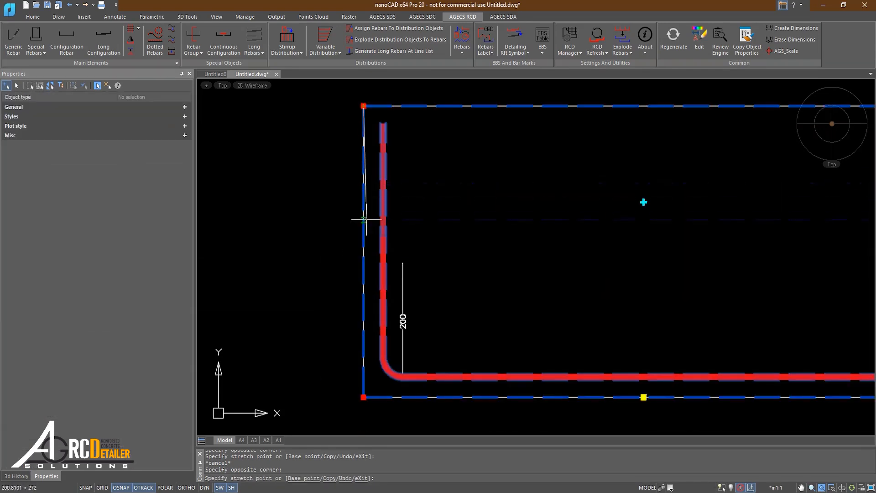
pyautogui.click(360, 191)
# Set the rebar's Container Thickness to 300 mm and check the resulting start and end hook lengths.
pyautogui.scroll(-1, 148, 382)
pyautogui.scroll(-2, 149, 386)
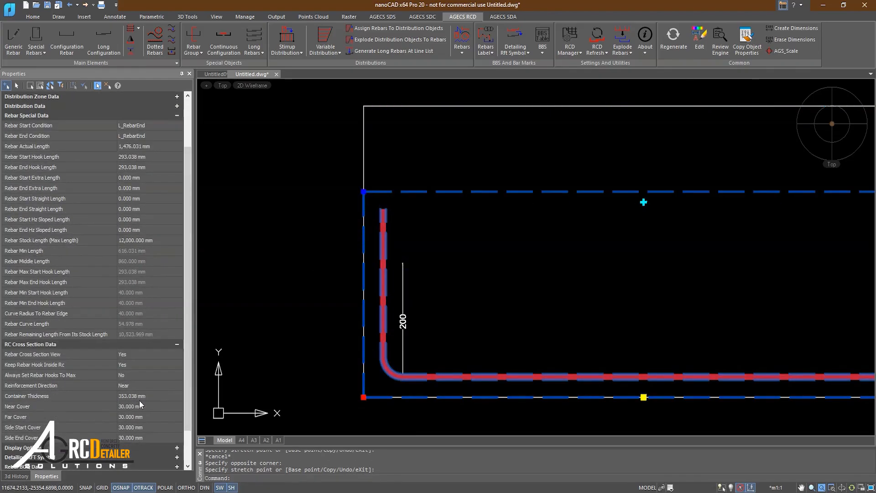
pyautogui.click(142, 395)
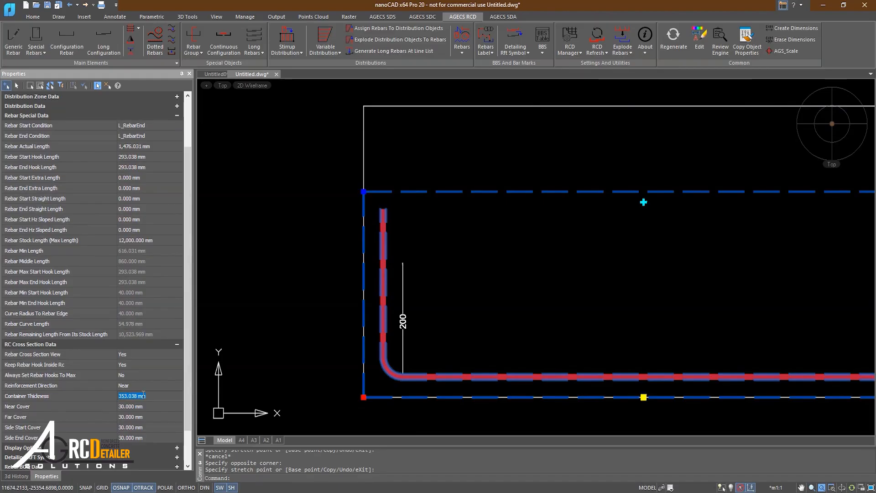
pyautogui.press('Return')
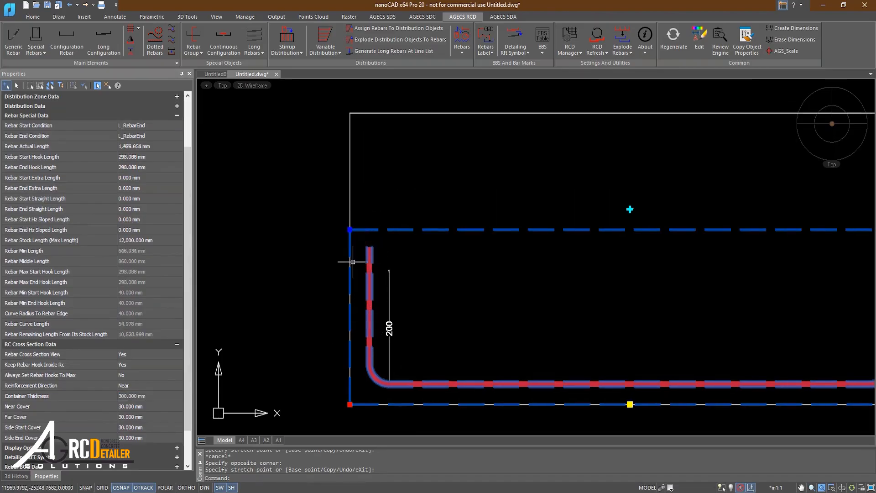
pyautogui.scroll(-3, 338, 252)
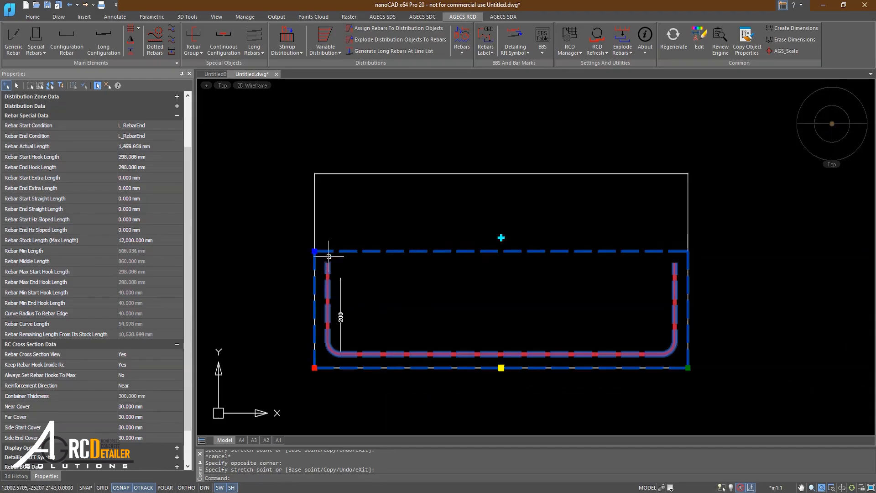
pyautogui.click(75, 158)
pyautogui.click(60, 168)
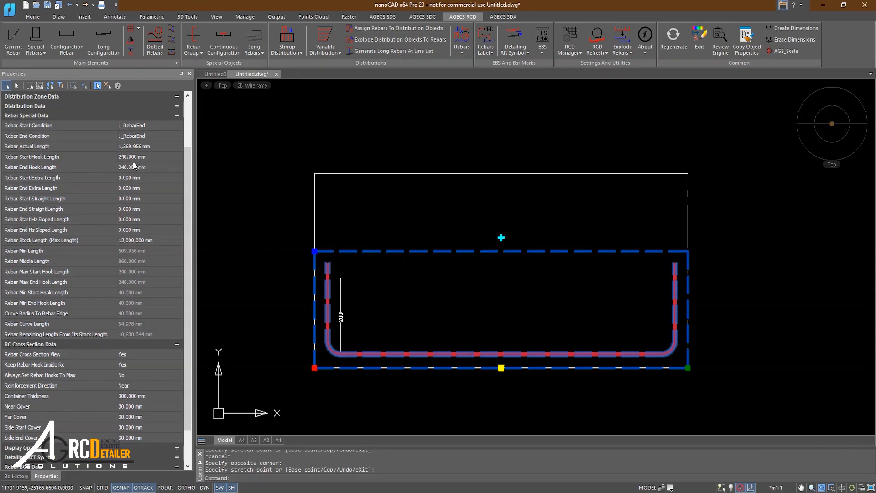
# Stretch the container's corner grip back up to the concrete section's upper corner for a 500 mm container thickness.
pyautogui.click(314, 251)
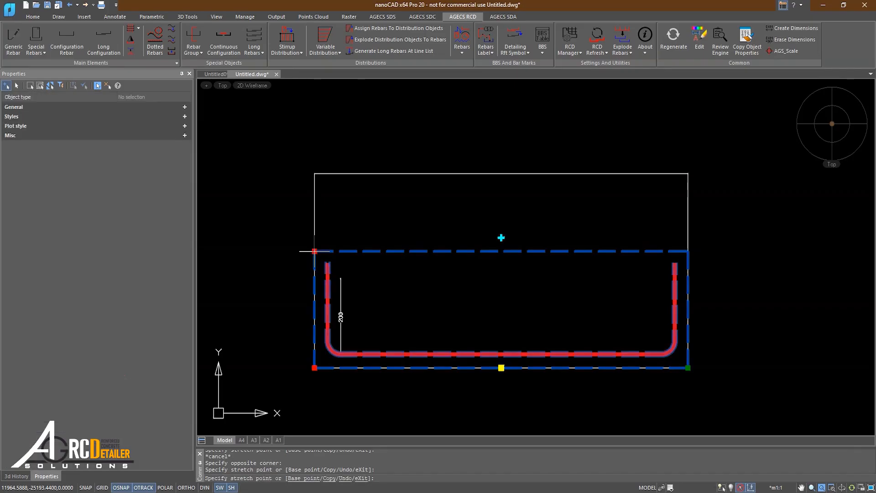
pyautogui.click(314, 174)
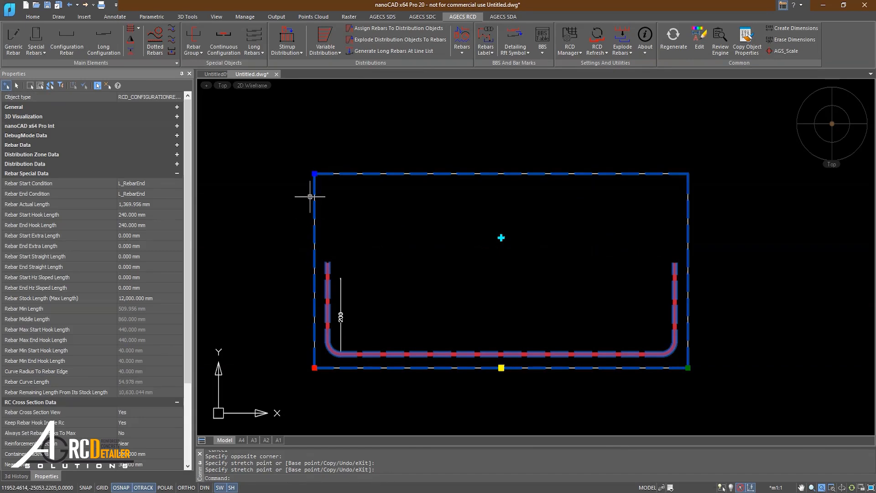
pyautogui.scroll(-1, 151, 413)
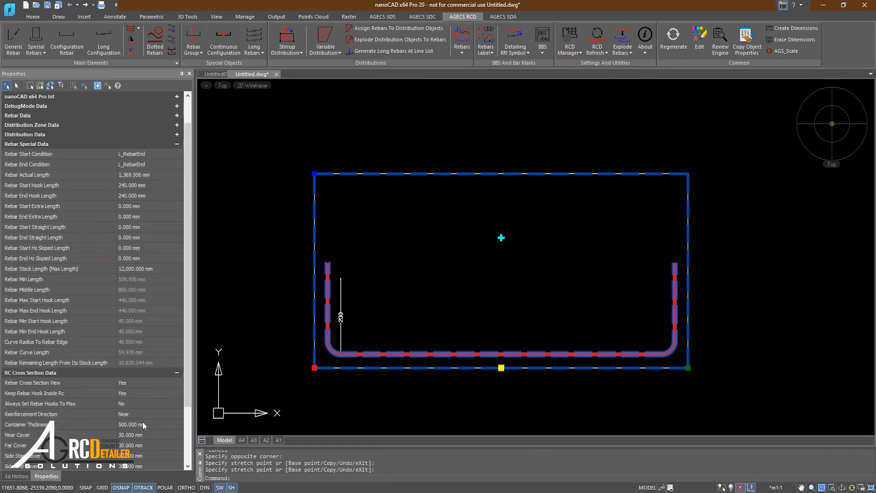
# Cut the 200 dimension beside the rebar's vertical hook out of the drawing and select the configuration rebar again.
pyautogui.click(278, 253)
pyautogui.click(726, 400)
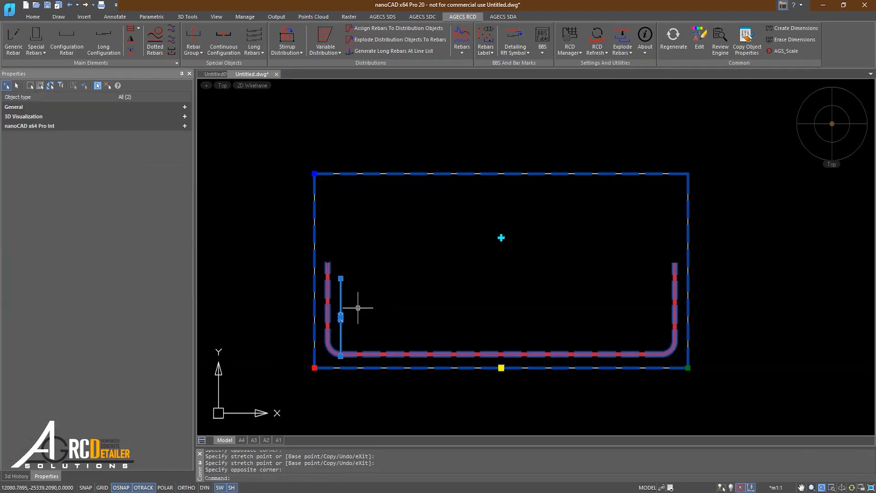
pyautogui.press('Escape')
pyautogui.click(341, 286)
pyautogui.hotkey('ctrl', 'x')
pyautogui.click(275, 259)
pyautogui.press('Escape')
pyautogui.click(399, 353)
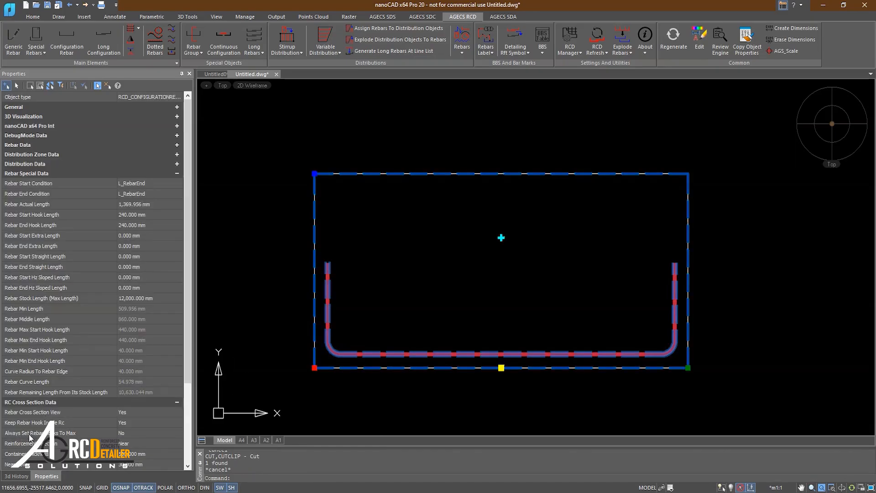
pyautogui.click(283, 238)
pyautogui.click(356, 372)
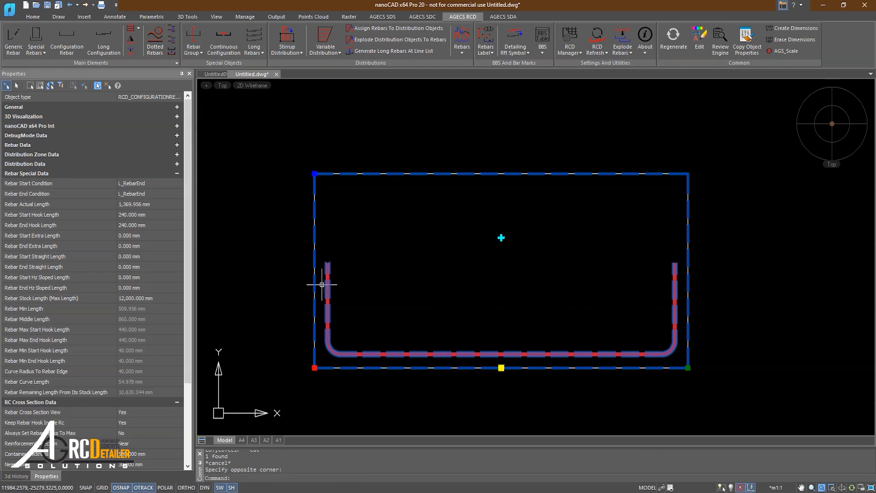
pyautogui.click(262, 226)
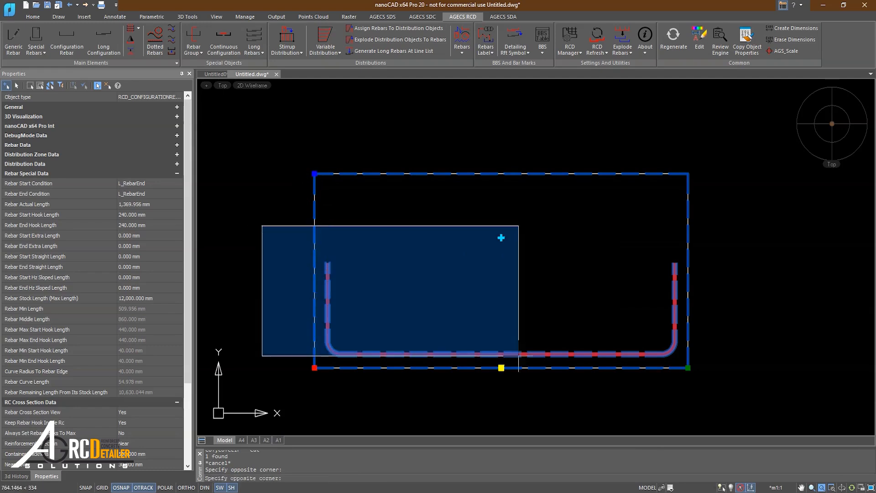
pyautogui.click(483, 328)
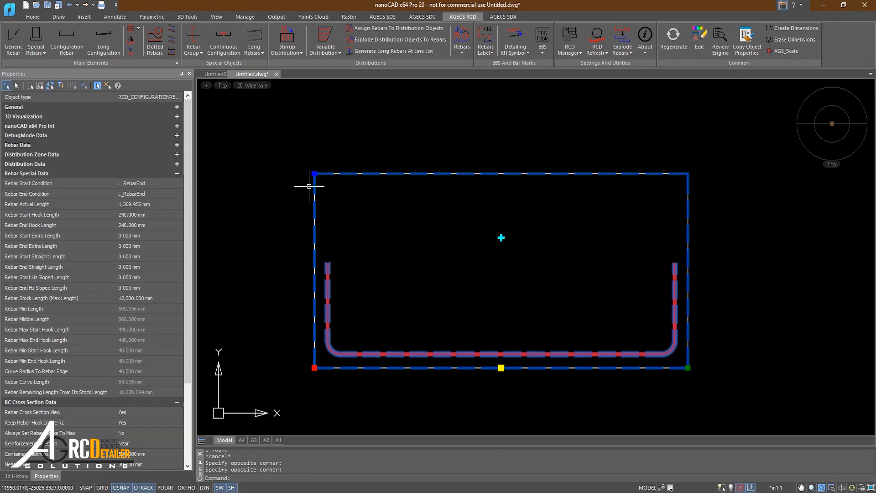
# Set the Rebar Start Hook Length to 300 mm.
pyautogui.click(48, 224)
pyautogui.click(51, 215)
pyautogui.click(94, 216)
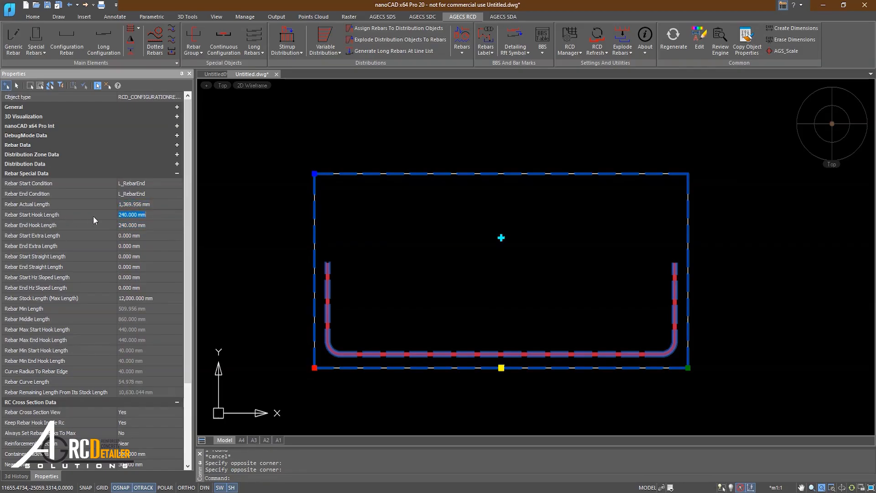
pyautogui.write('3')
pyautogui.write('00')
pyautogui.press('Return')
# Increase the Rebar Start Hook Length to 350 mm and after that to its 440 mm maximum.
pyautogui.click(131, 214)
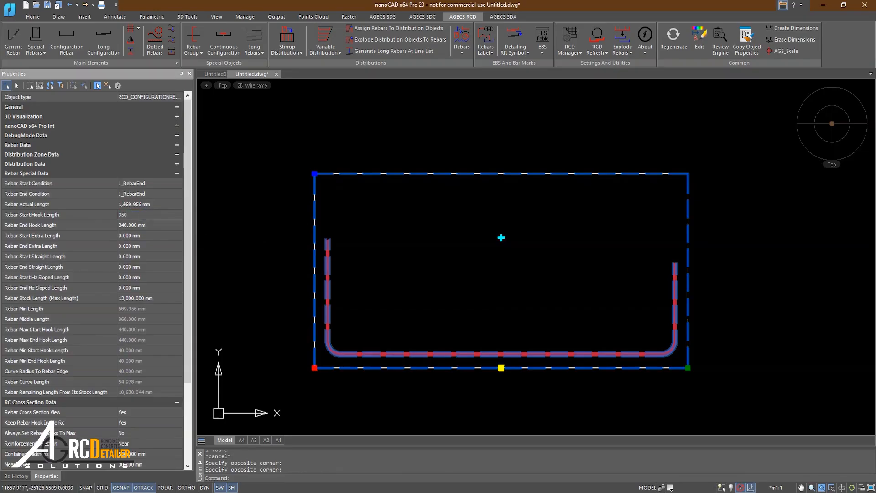
pyautogui.write('350')
pyautogui.press('Return')
pyautogui.click(126, 214)
pyautogui.write('7')
pyautogui.press('Return')
pyautogui.click(109, 205)
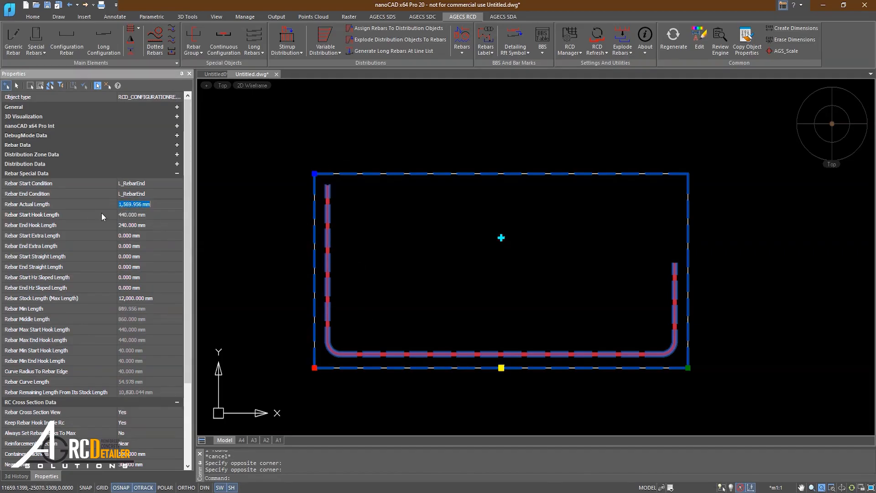
# Set Always Set Rebar Hooks To Max to Yes and stretch the container's upper corner down until the hooks are about 291 mm long.
pyautogui.click(102, 215)
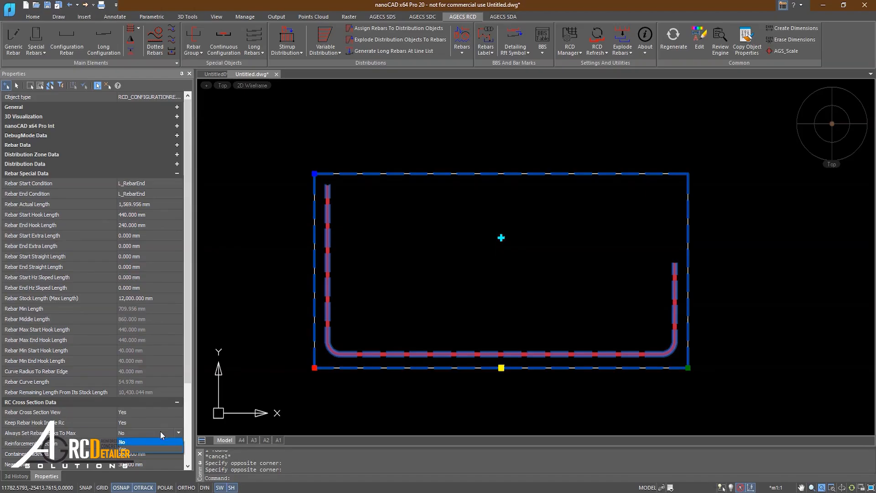
pyautogui.click(315, 174)
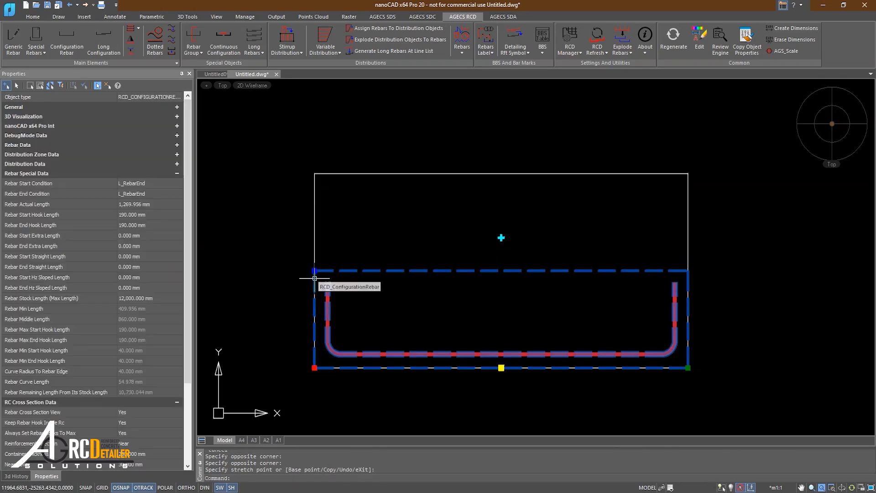
pyautogui.click(314, 231)
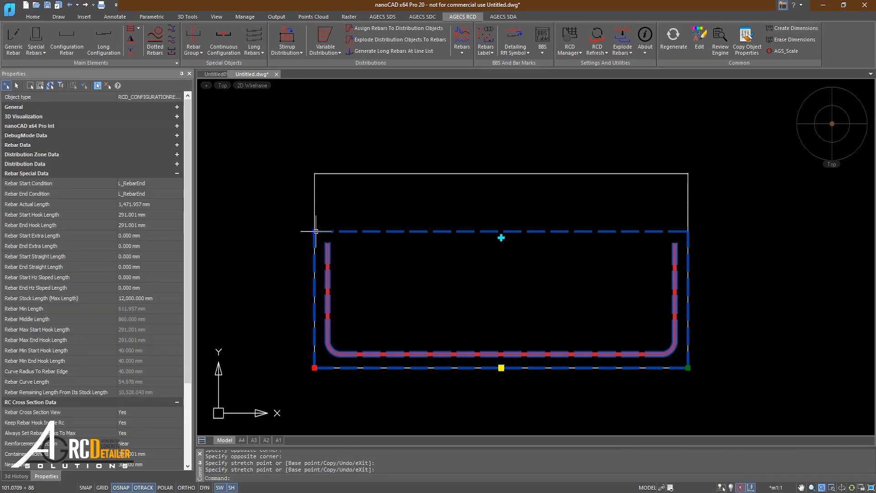
# Set the Container Thickness back to 500 mm and check the hook lengths.
pyautogui.click(129, 453)
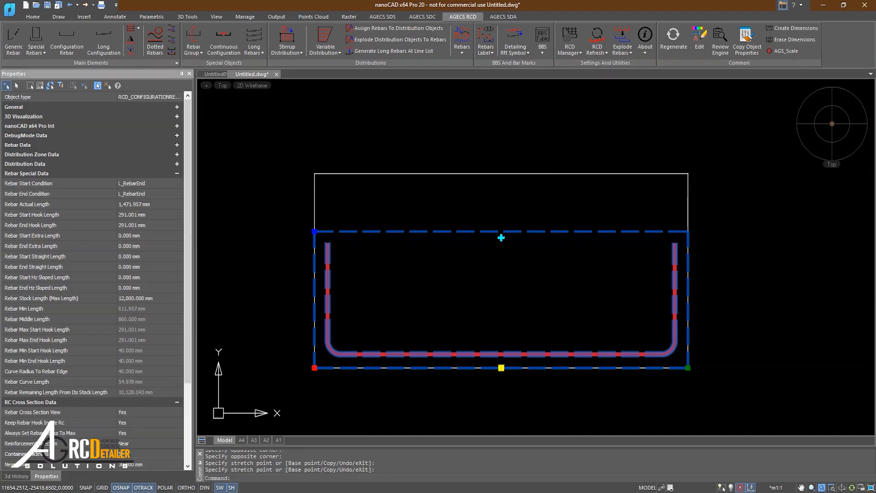
pyautogui.press('Return')
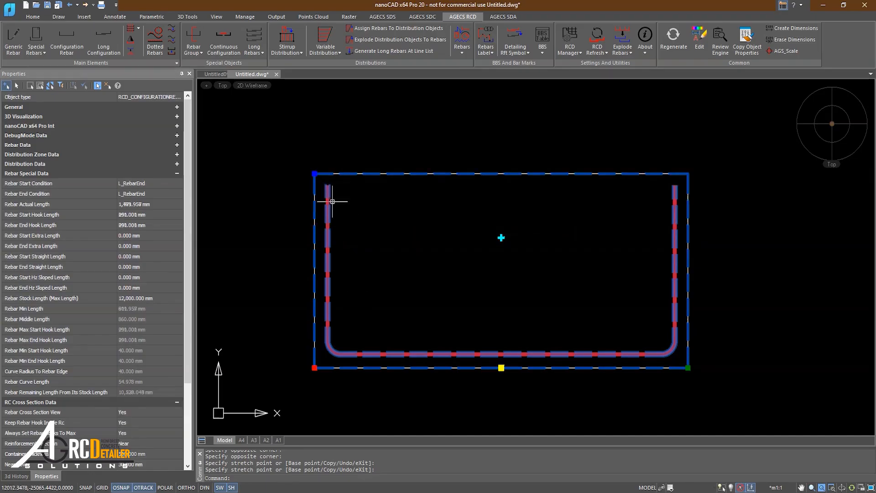
pyautogui.click(70, 225)
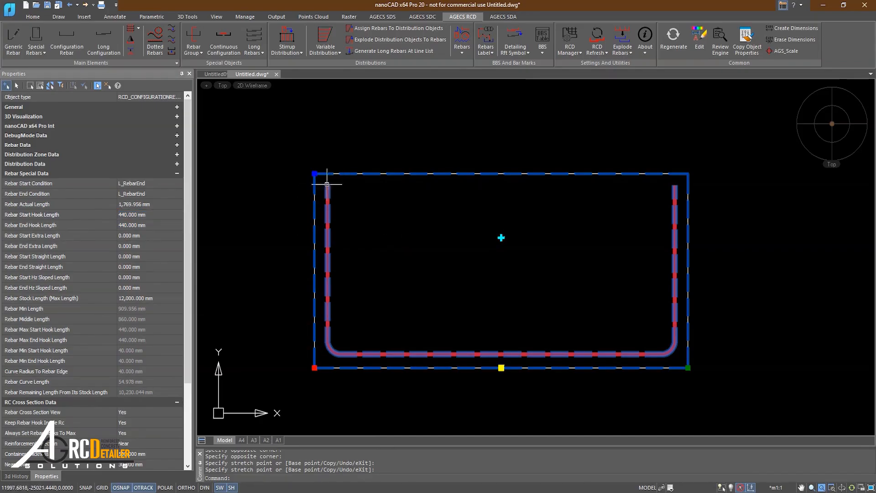
# Try Rebar Start Hook Lengths of 300 mm and 400 mm while the hooks are always set to maximum.
pyautogui.click(53, 216)
pyautogui.click(132, 218)
pyautogui.write('300')
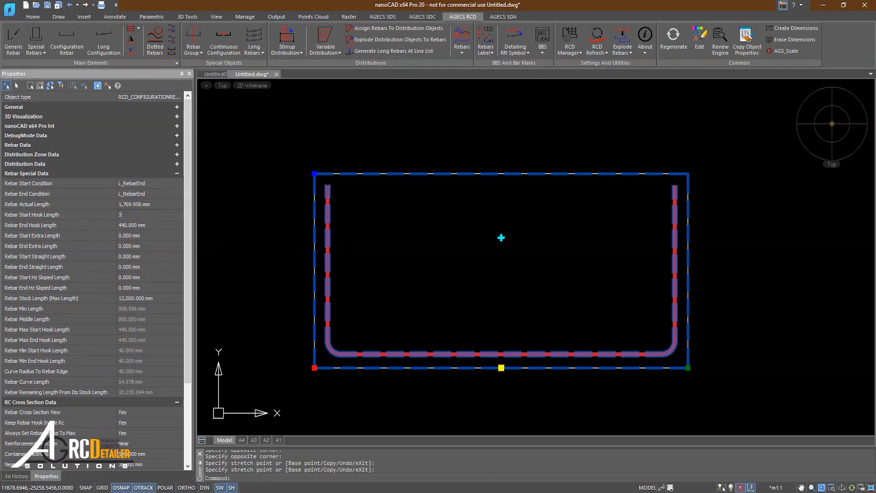
pyautogui.press('Return')
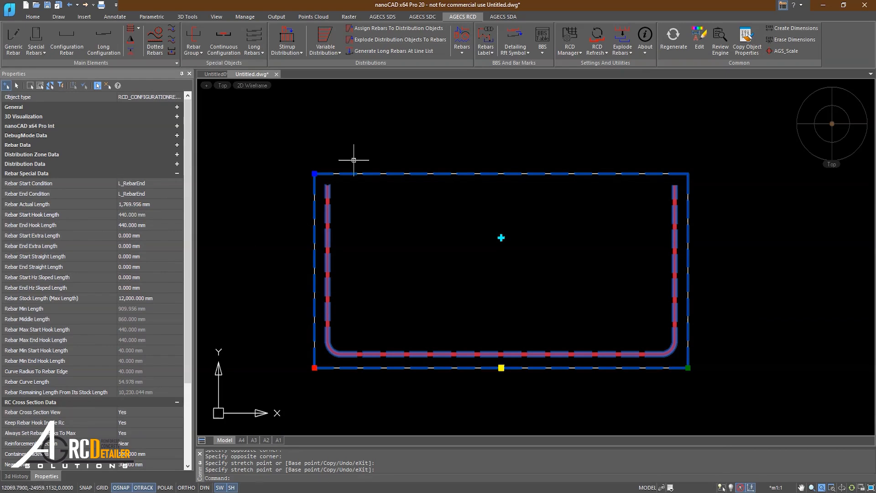
pyautogui.doubleClick(136, 215)
pyautogui.write('400')
pyautogui.press('Return')
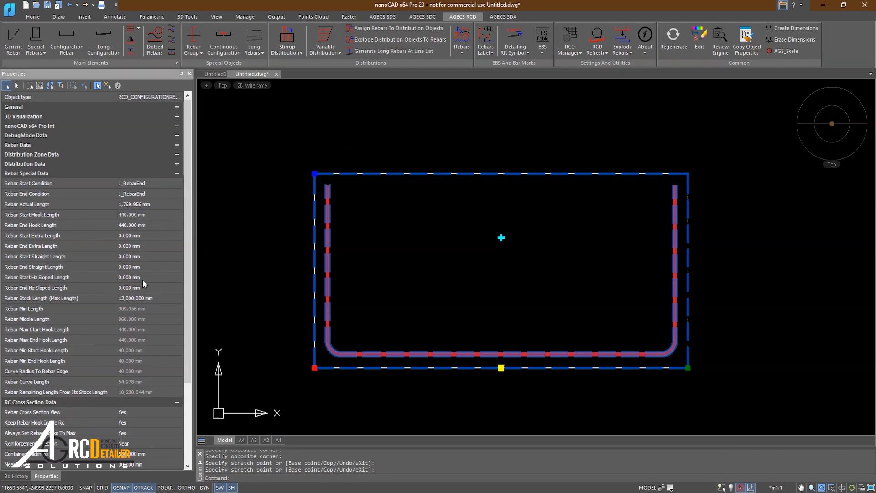
# Set Always Set Rebar Hooks To Max to No and the Rebar Start Hook Length to 300 mm.
pyautogui.doubleClick(130, 434)
pyautogui.click(139, 217)
pyautogui.write('300')
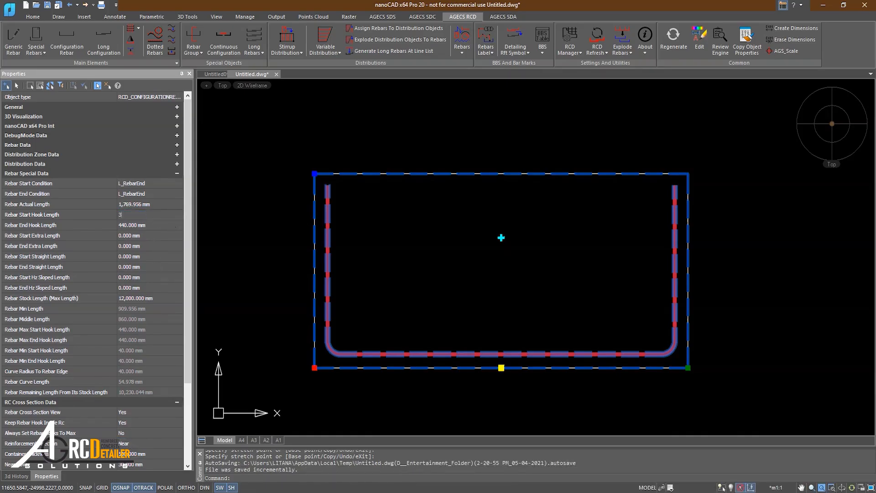
pyautogui.press('Return')
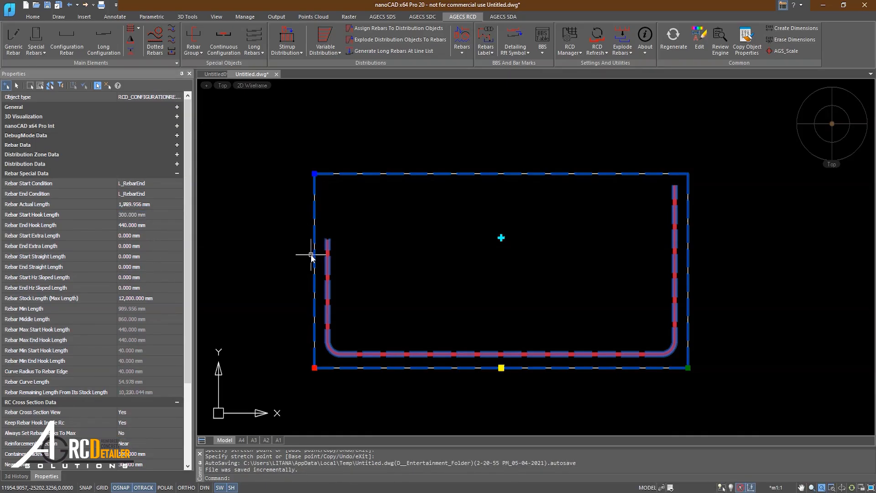
# Set the Rebar End Hook Length to 200 mm and change it to 300 mm.
pyautogui.click(134, 225)
pyautogui.write('200')
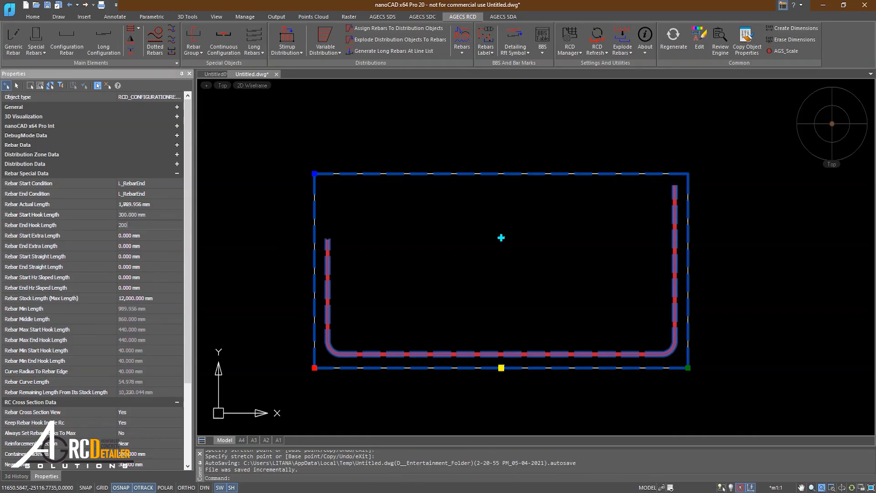
pyautogui.press('Return')
pyautogui.click(122, 224)
pyautogui.write('300')
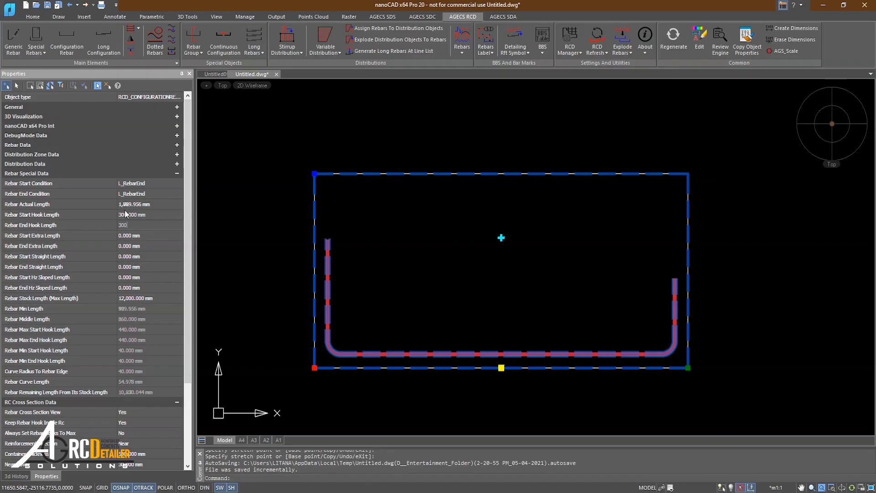
# Set Always Set Rebar Hooks To Max back to Yes.
pyautogui.click(122, 434)
pyautogui.click(127, 439)
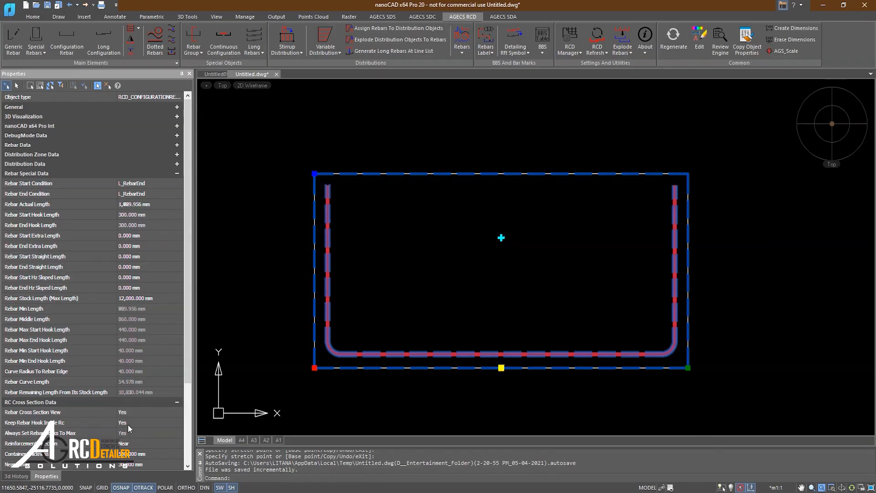